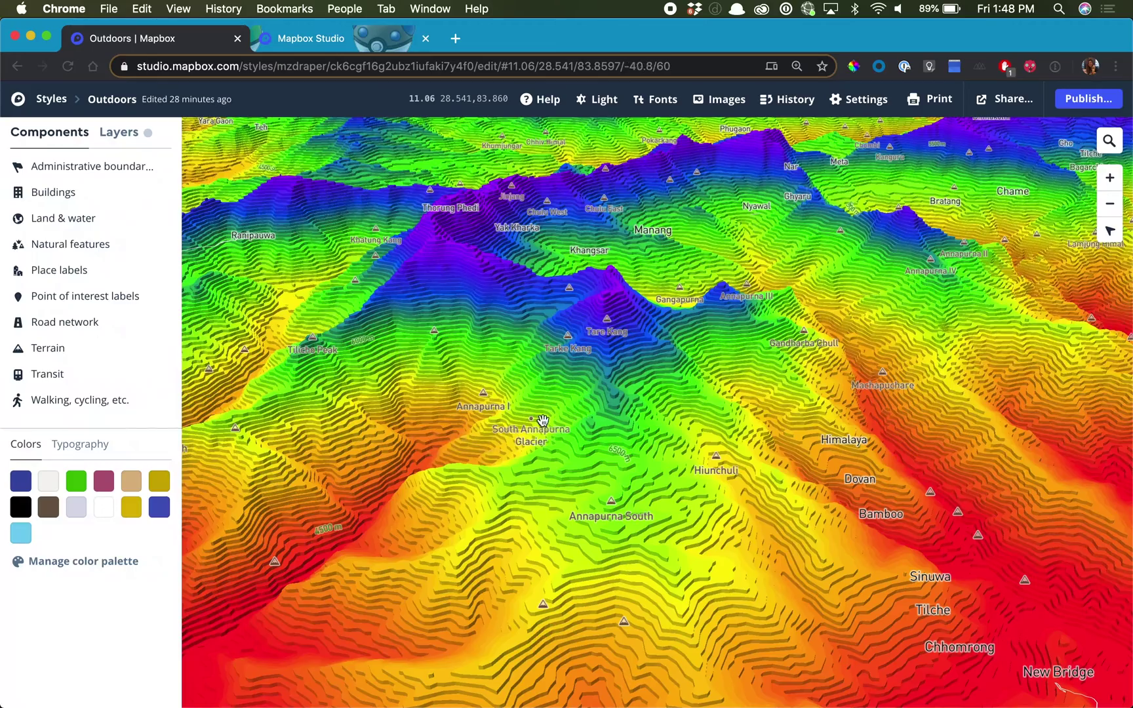
Orbit the 3D terrain around the peaks, then flatten it to a top-down view.
drag(518, 354, 498, 425)
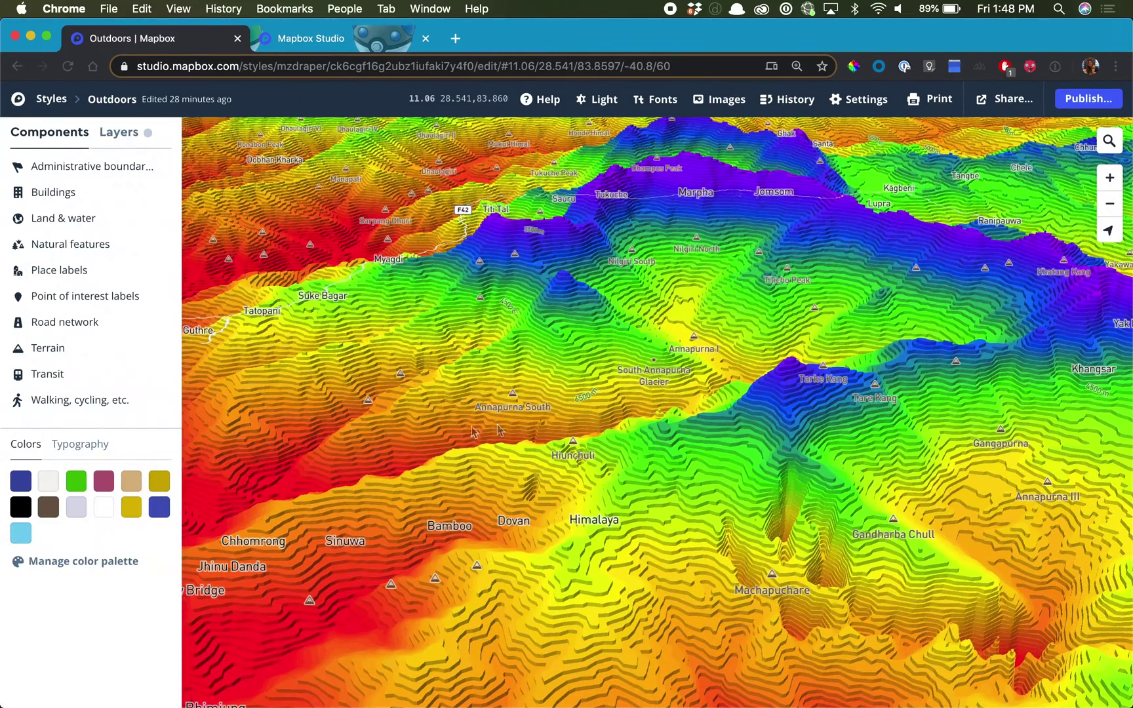
drag(499, 425, 553, 419)
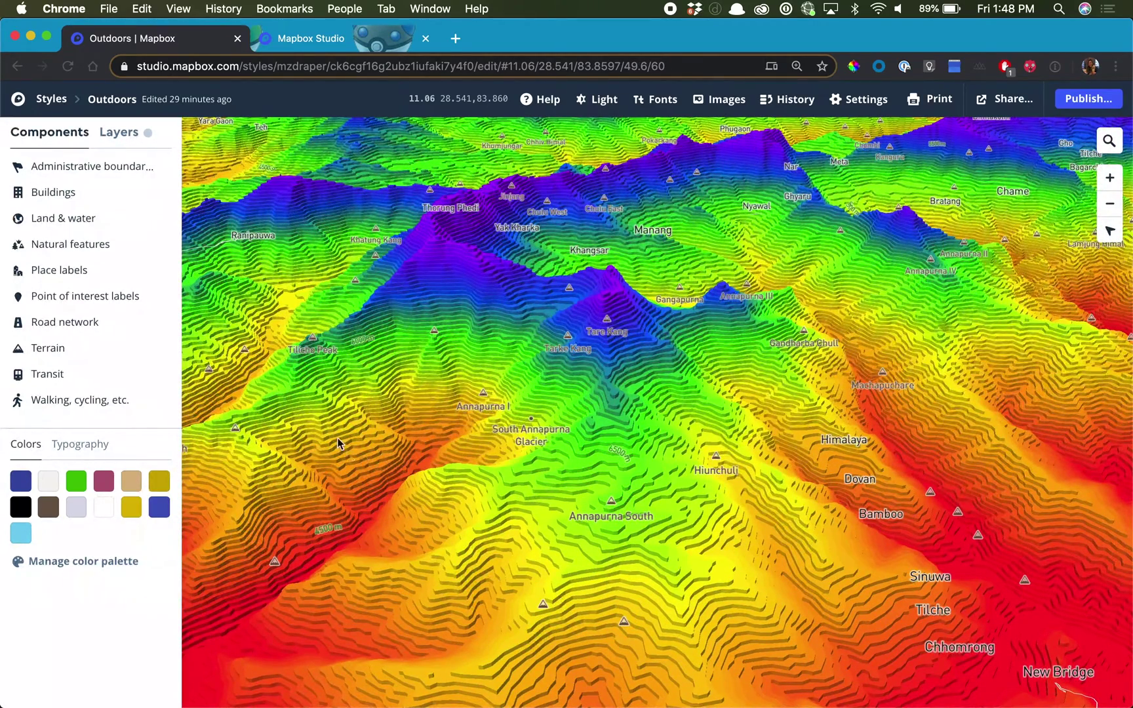
drag(498, 339, 419, 533)
Create a new style from the Outdoors template and open it in the style editor.
click(335, 42)
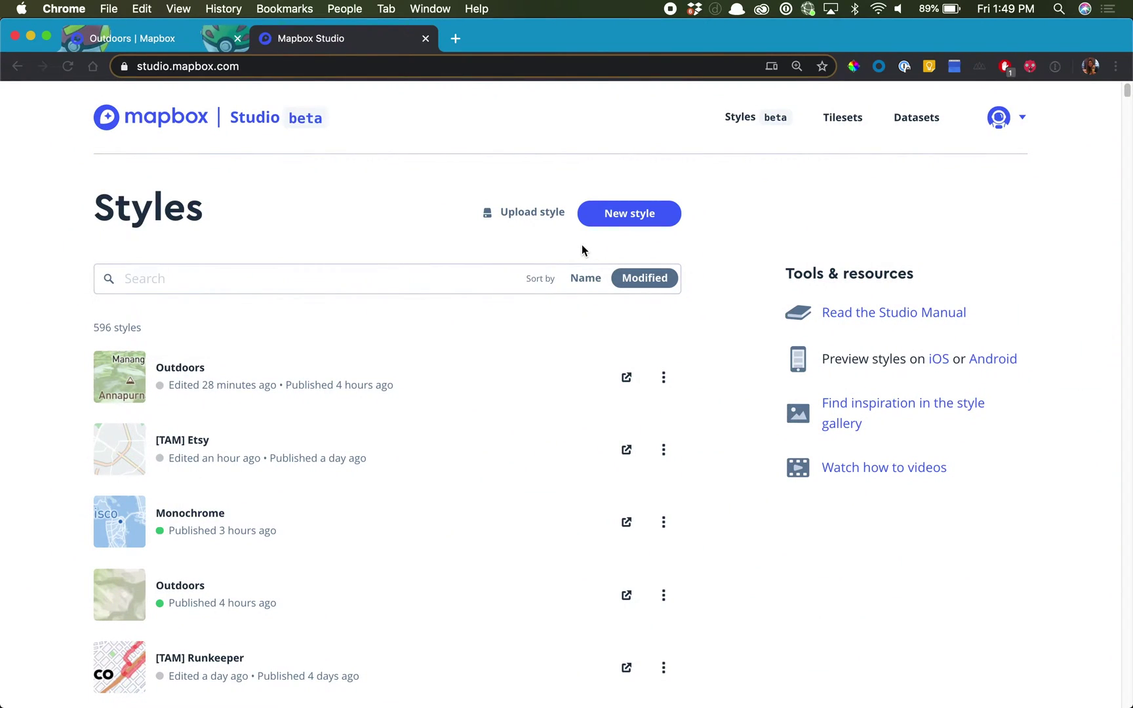
click(598, 215)
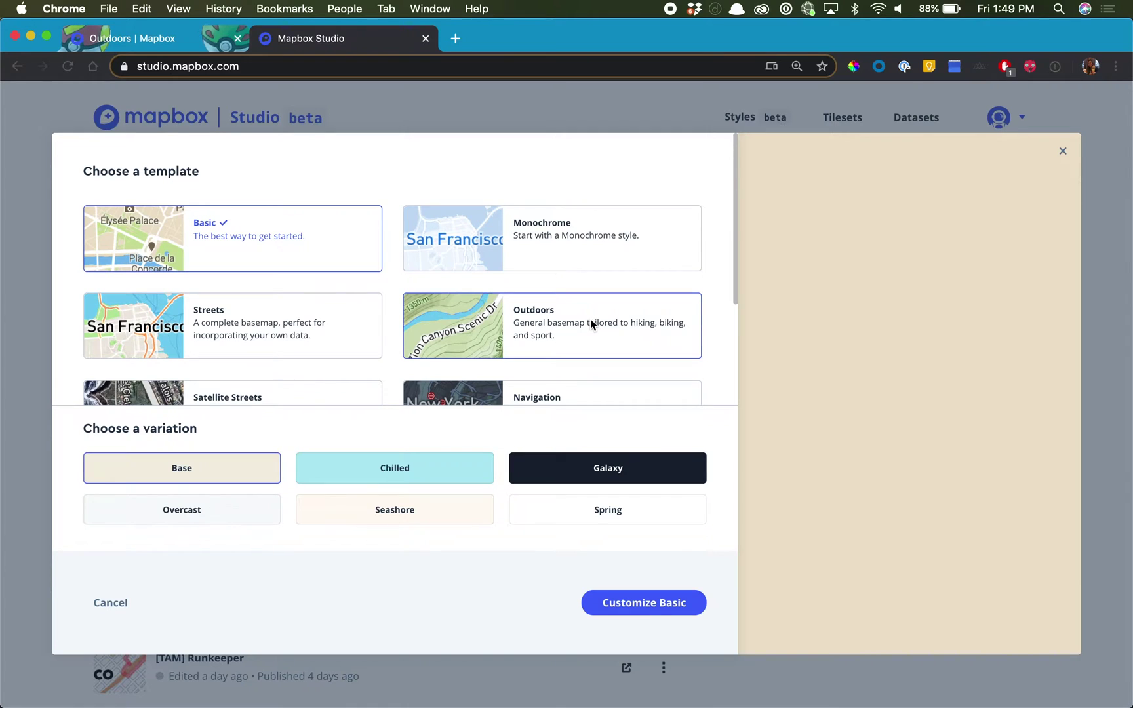
click(587, 321)
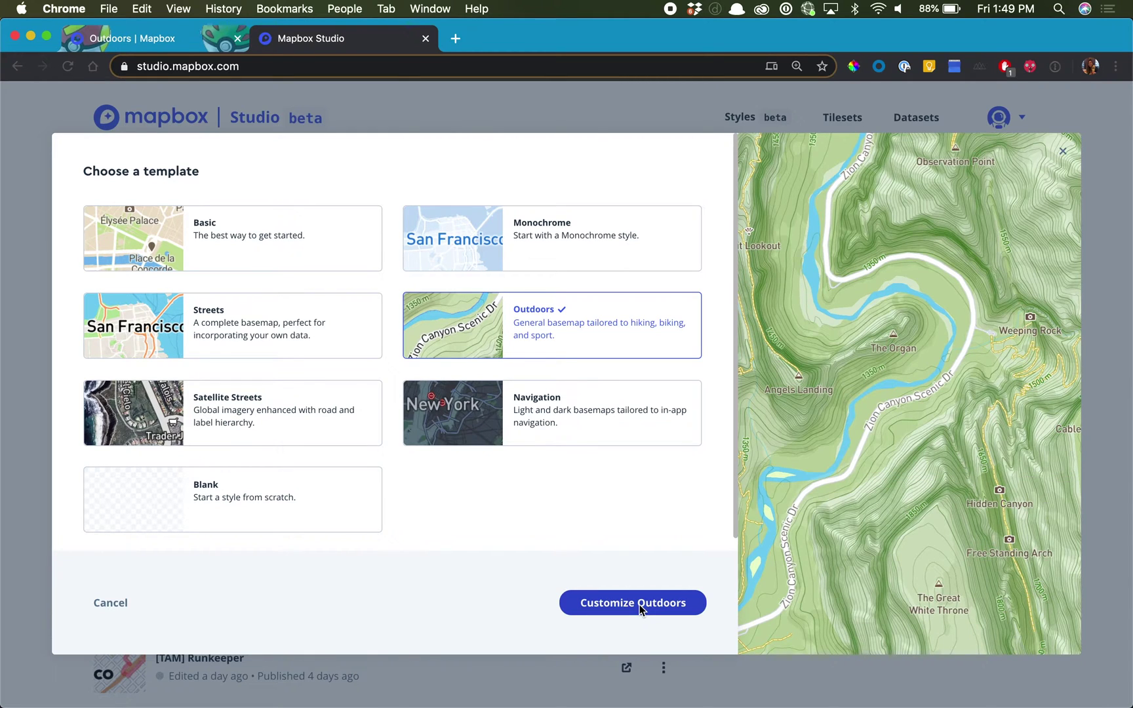
click(633, 603)
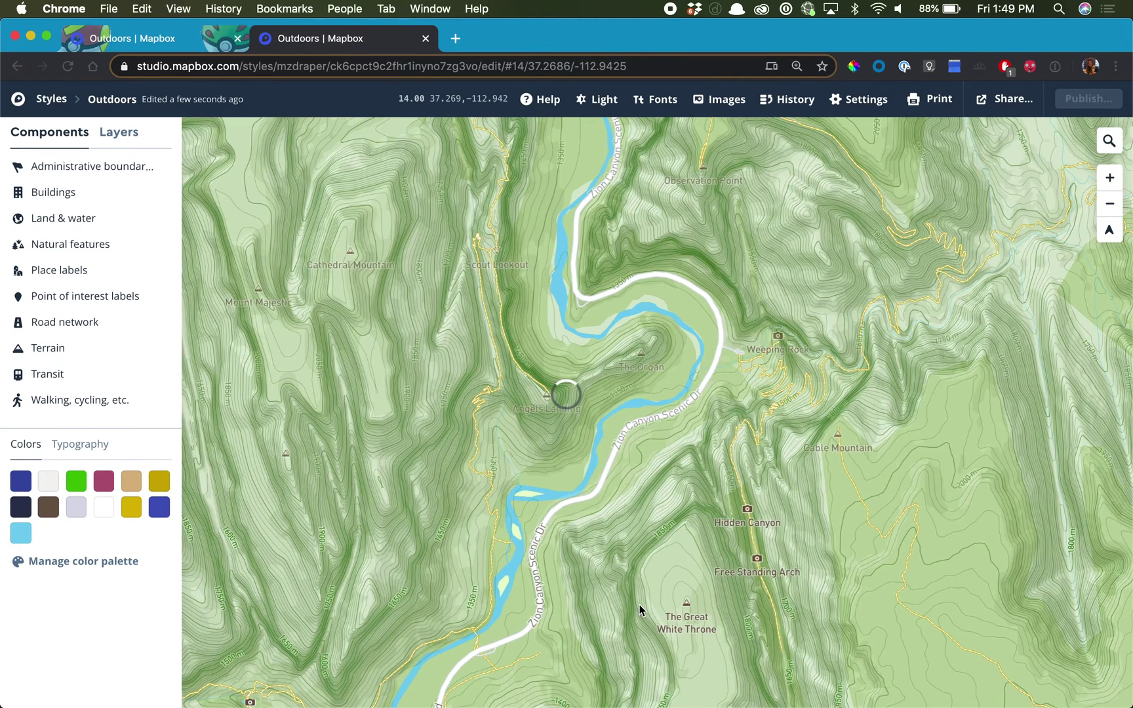
Search for 'nepal' and zoom in on the Annapurna foothills around Ghorepani and Ghandruk.
click(1107, 142)
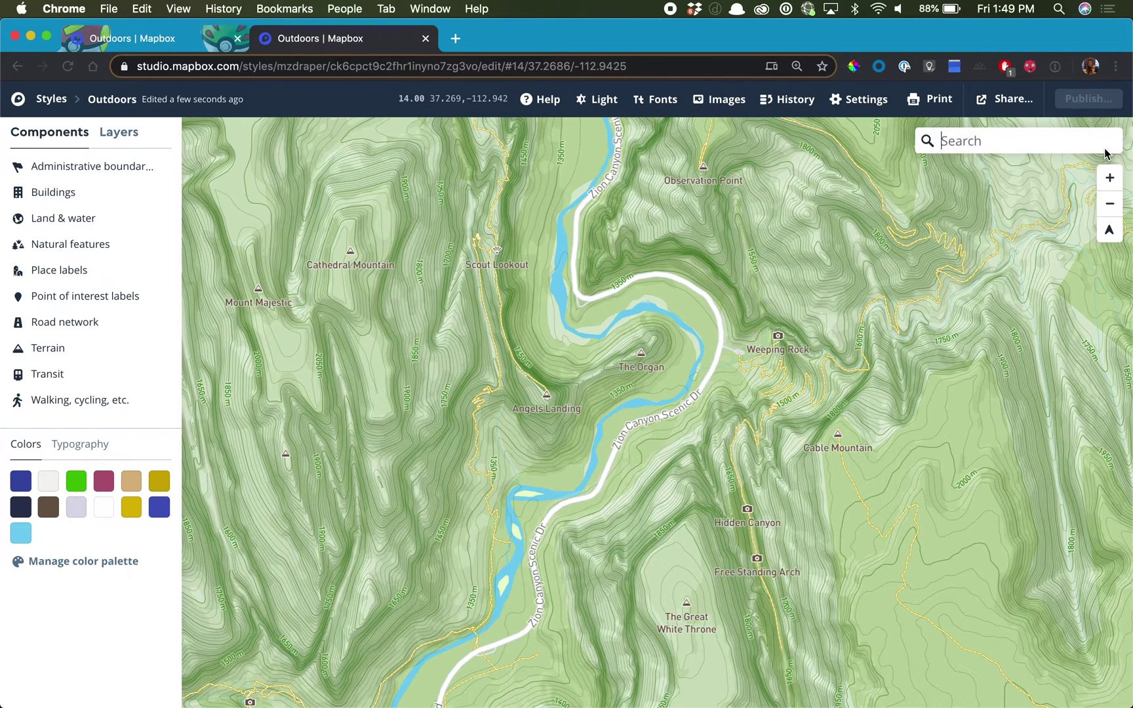
text(nepal)
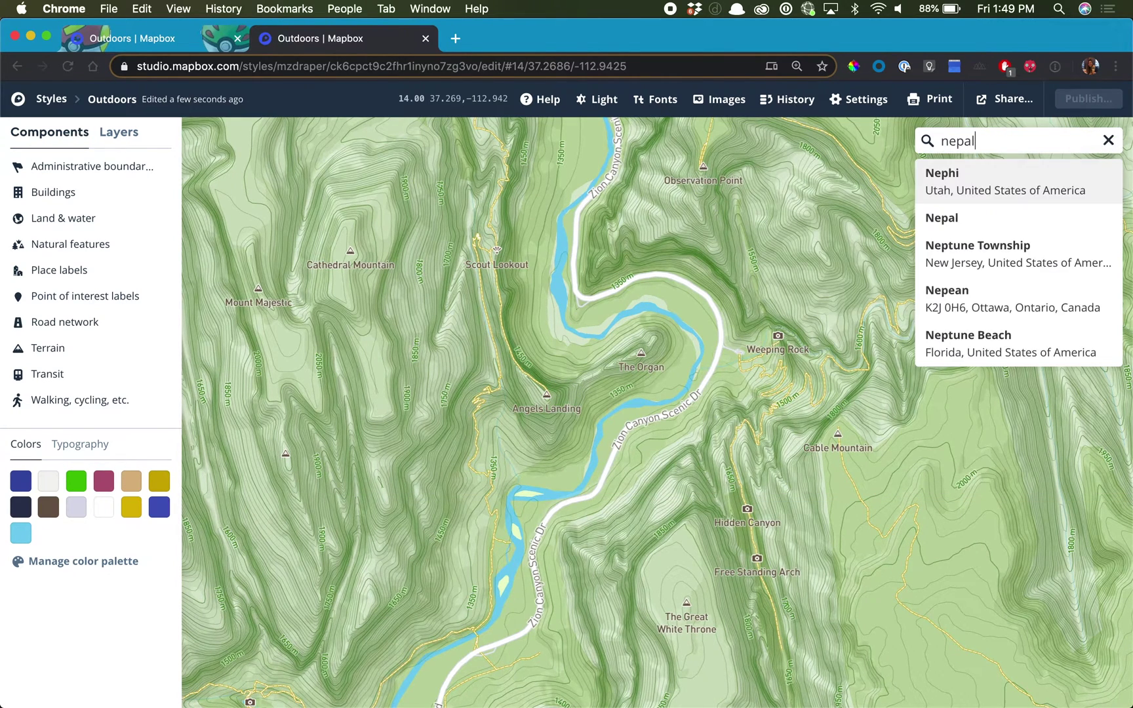
click(1076, 168)
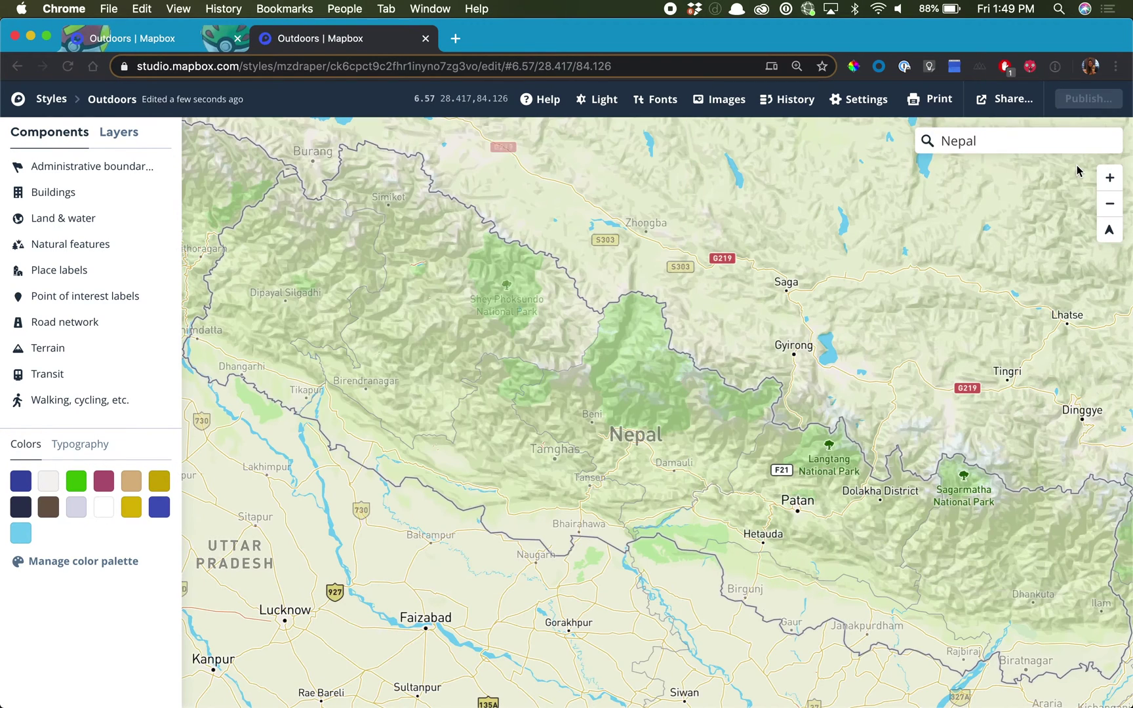
scroll(560, 429, up, 5)
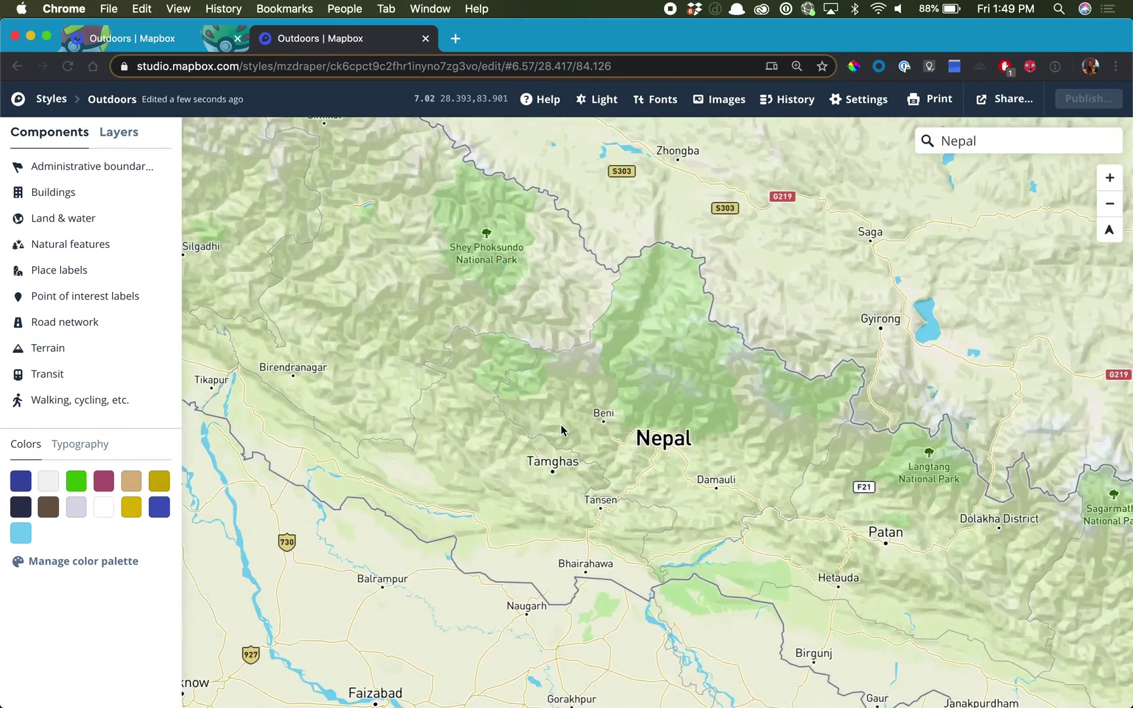
scroll(649, 413, up, 5)
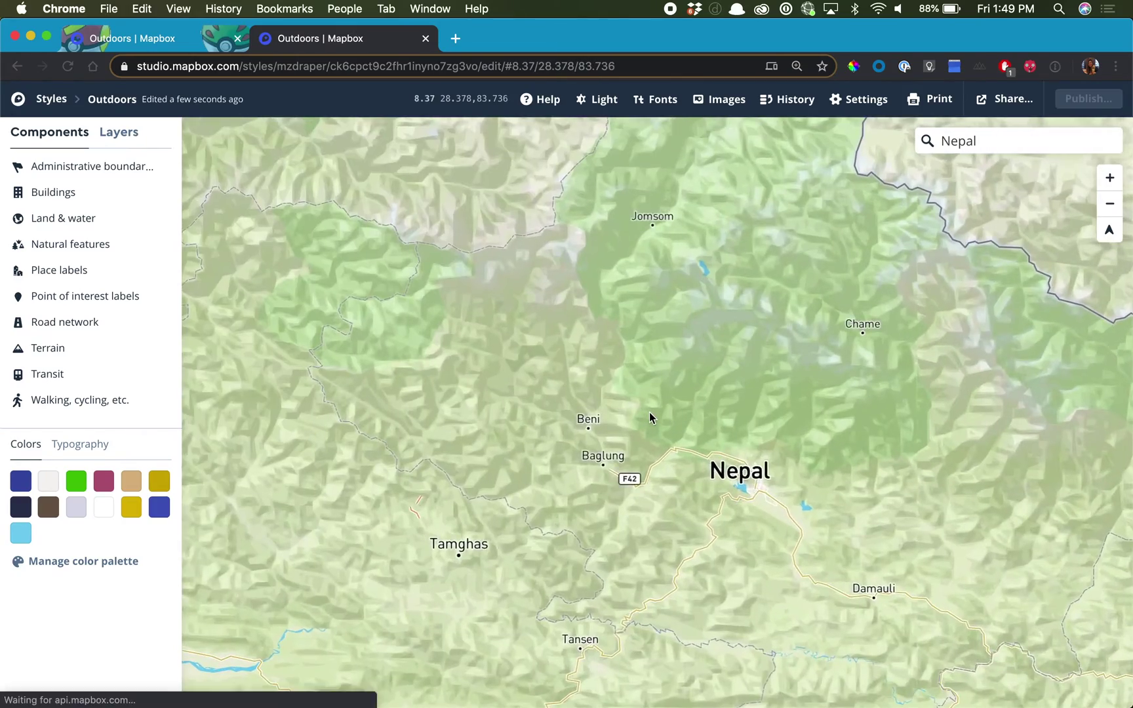
scroll(649, 413, up, 2)
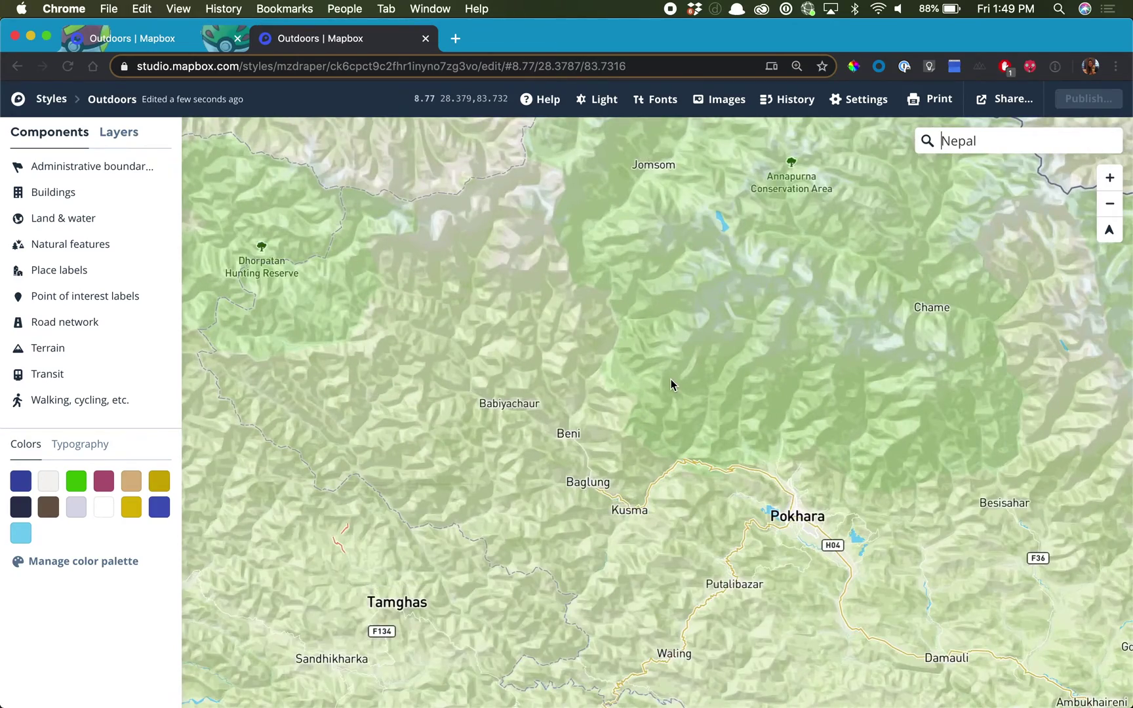
scroll(671, 379, up, 5)
scroll(671, 379, up, 1)
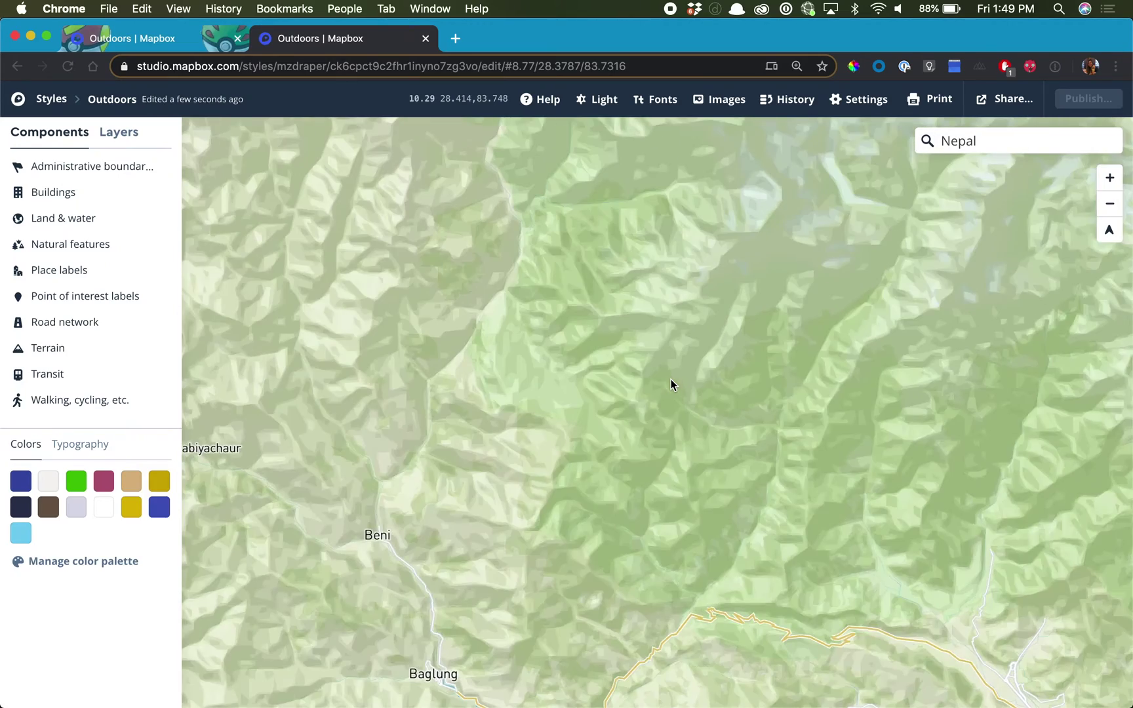
scroll(637, 406, up, 3)
scroll(637, 407, up, 3)
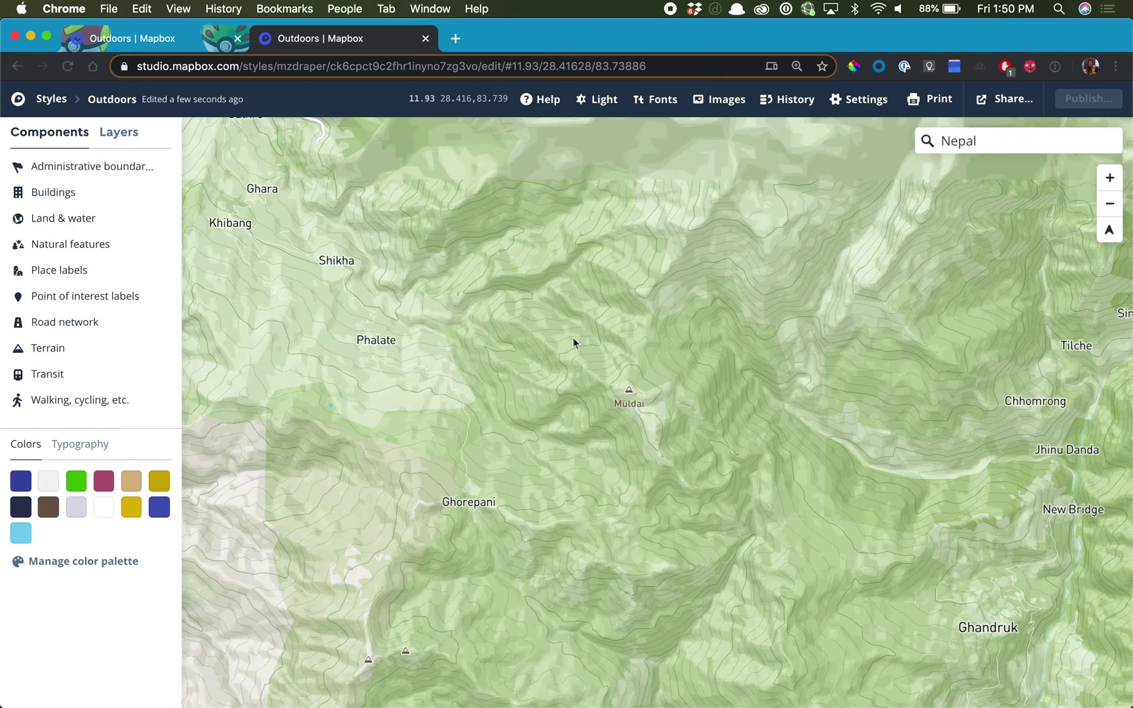
Pick the contour-line layer from the map, duplicate it, and rename the copy 'tinting-layer'.
click(585, 334)
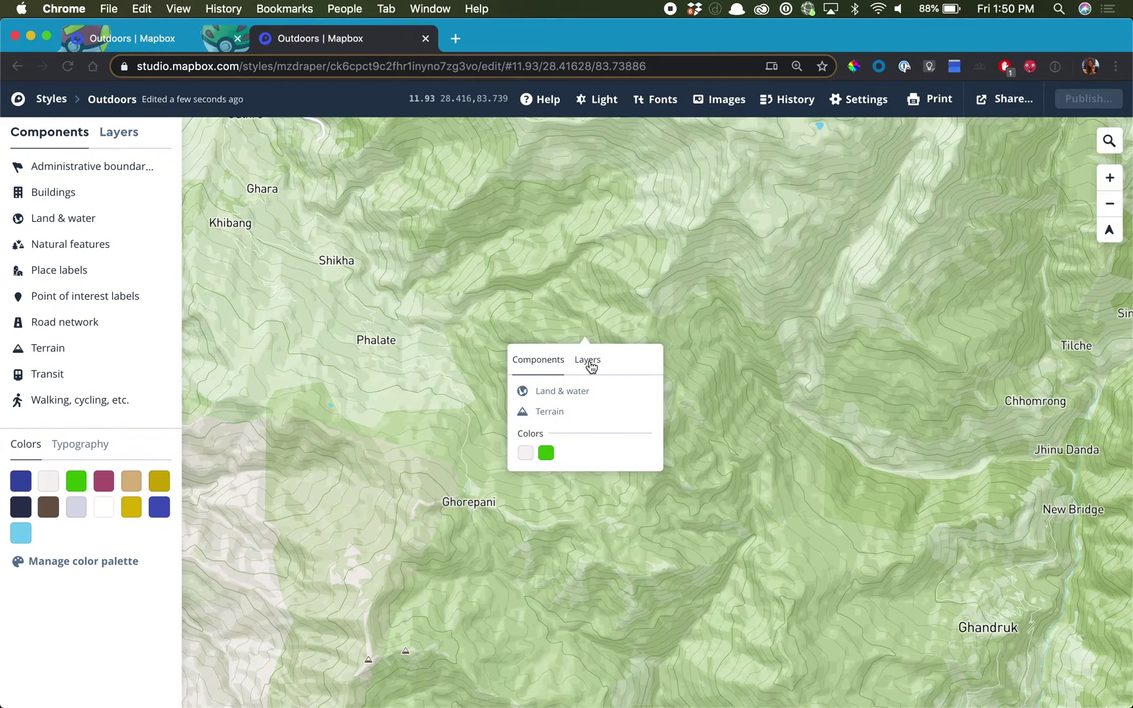
click(588, 363)
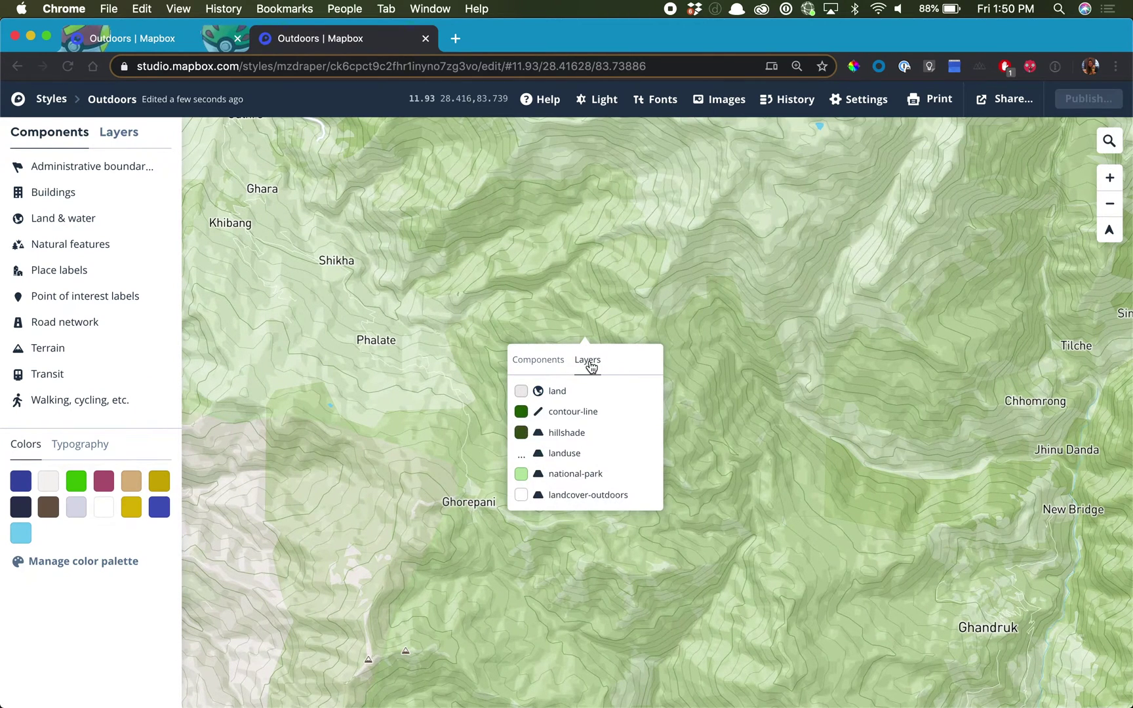
click(572, 412)
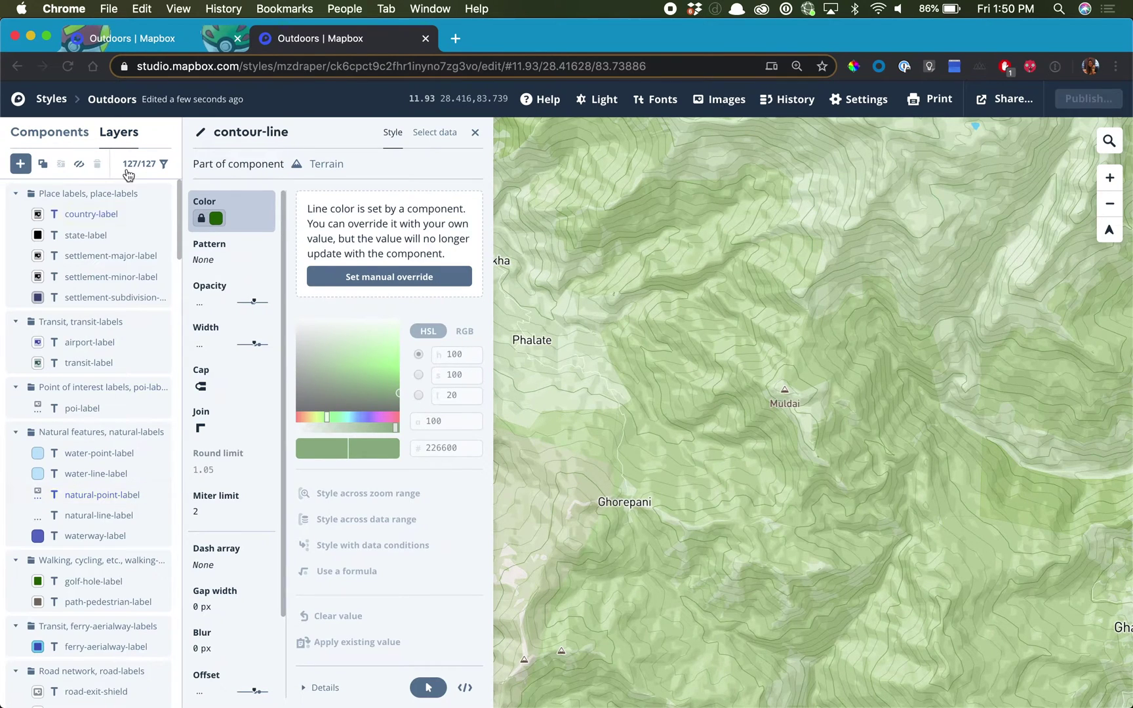
scroll(115, 444, down, 15)
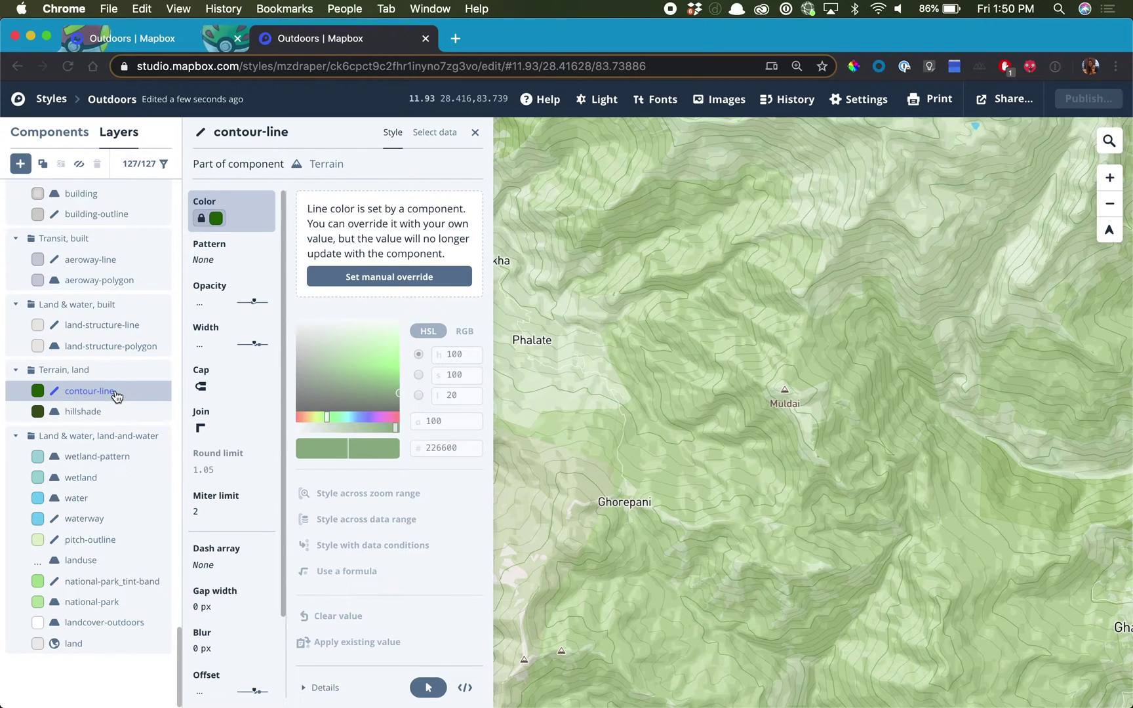
click(43, 163)
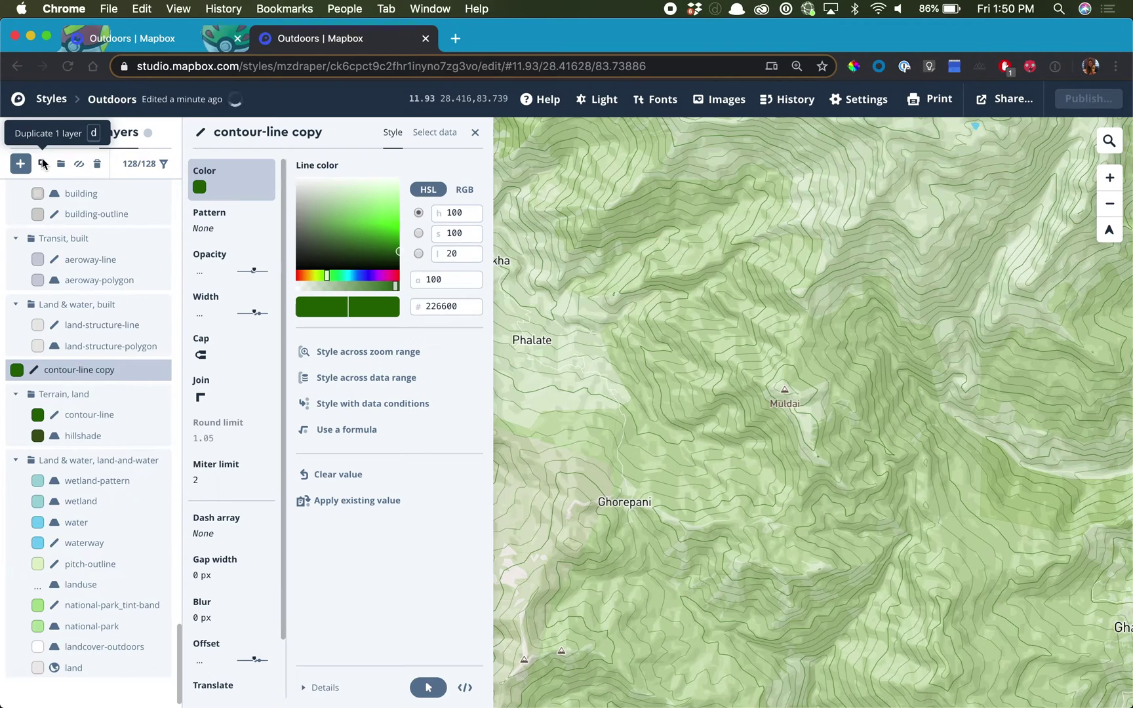
click(269, 131)
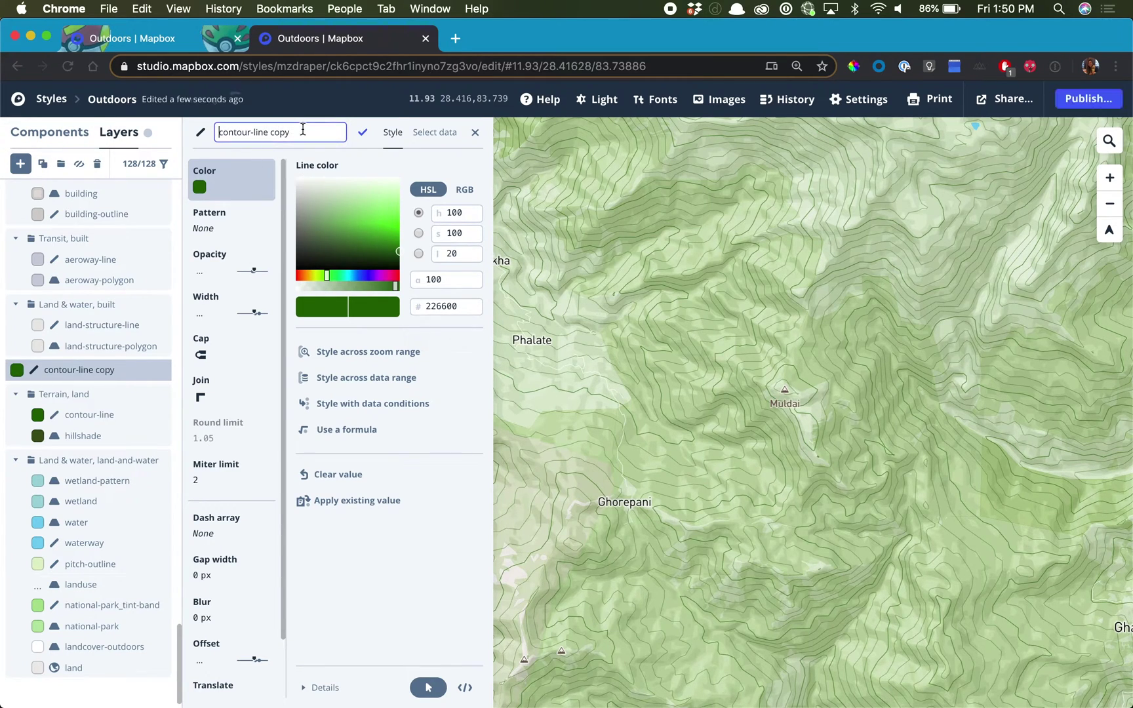
drag(300, 131, 126, 132)
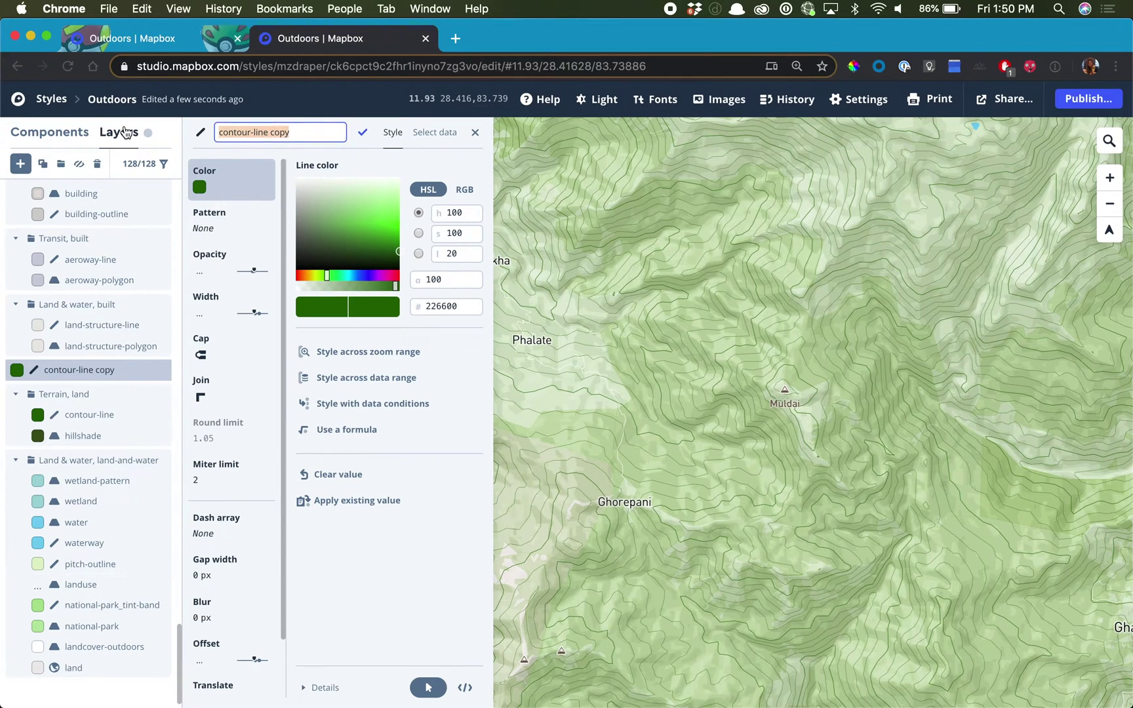
text(tinting-layer)
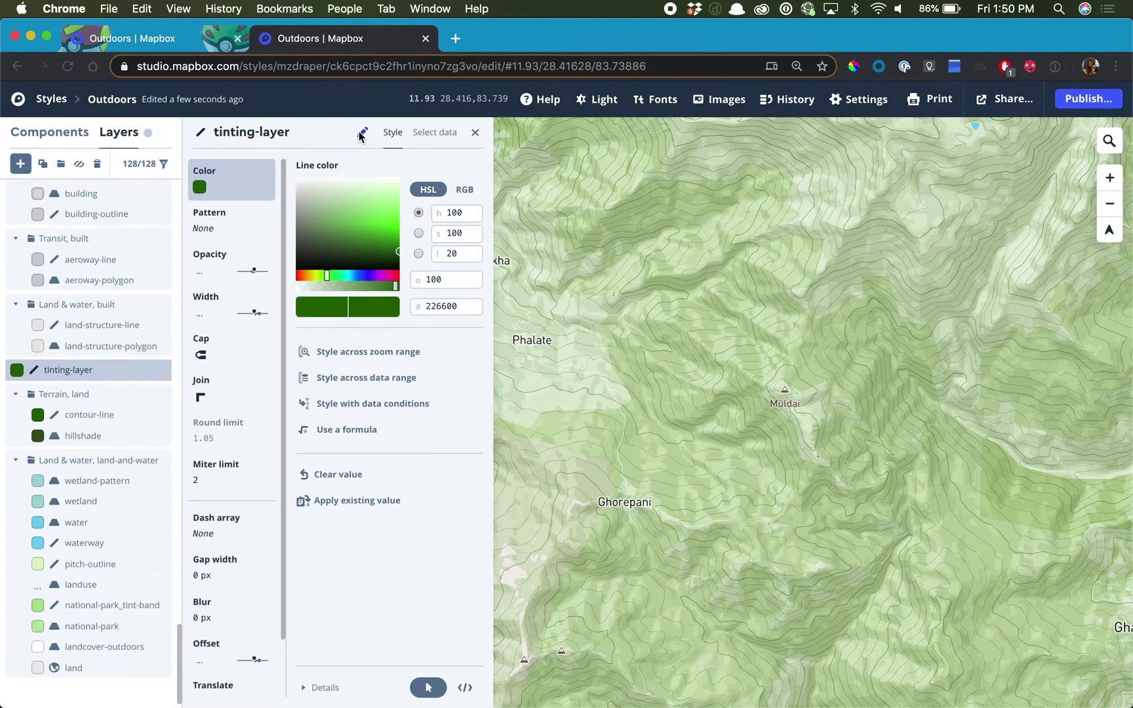
Confirm the tinting-layer name and change its type to Fill extrusion on the contour source.
click(361, 132)
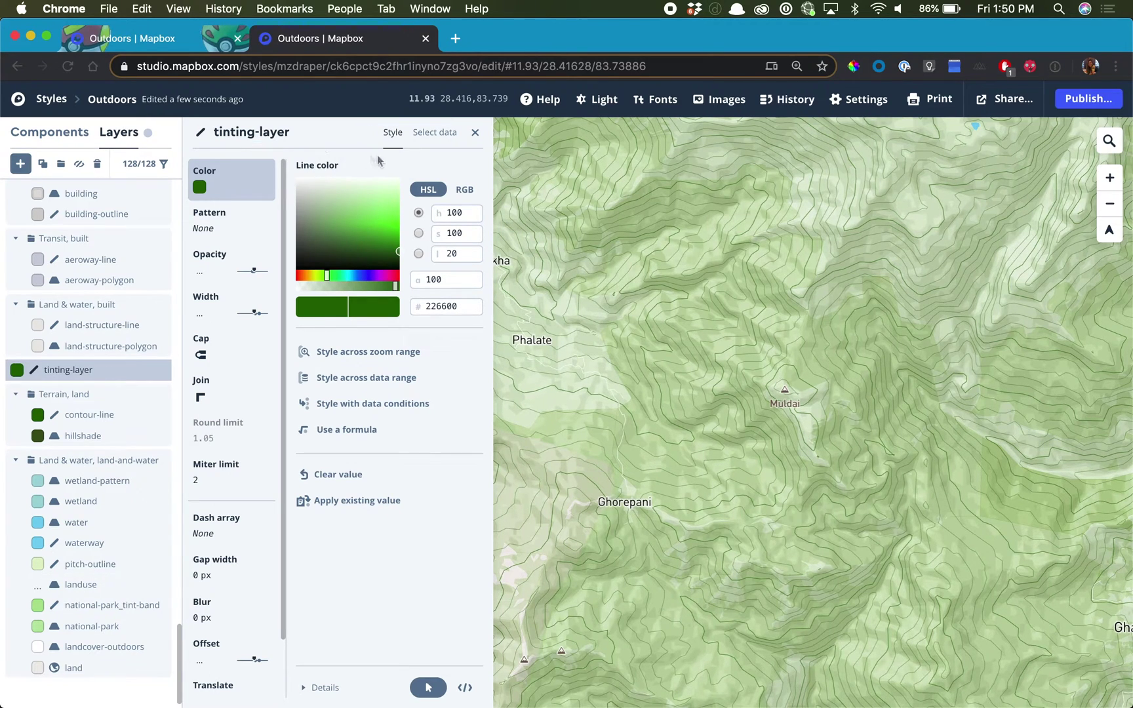
click(434, 142)
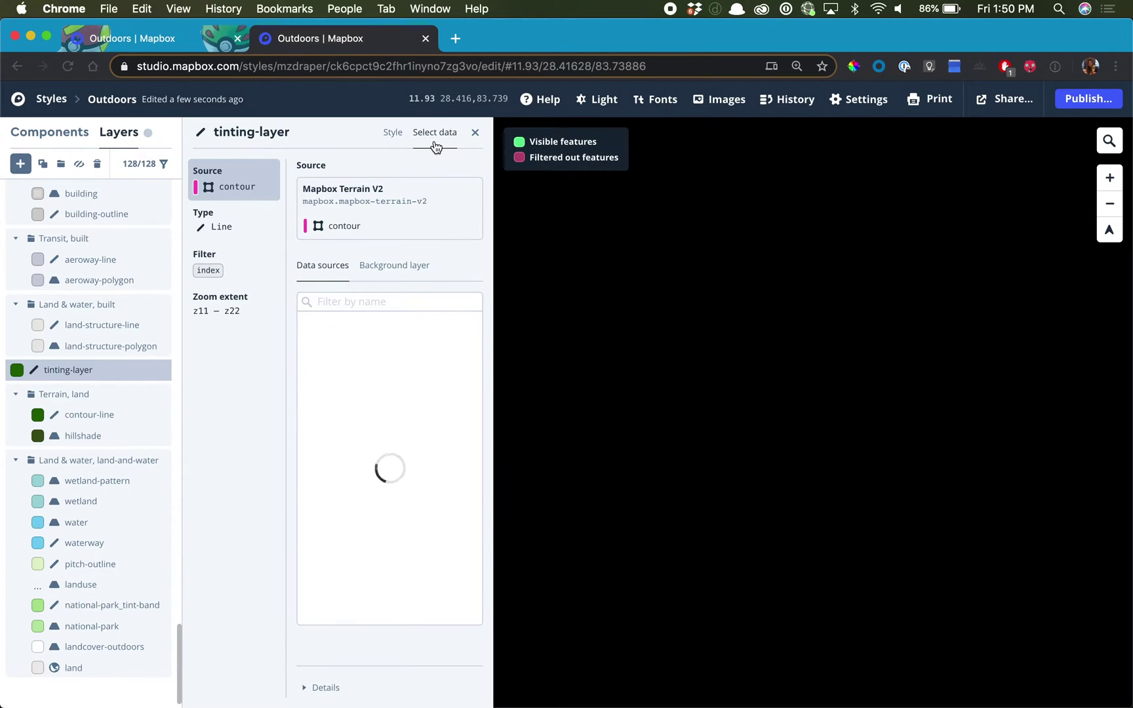
click(229, 227)
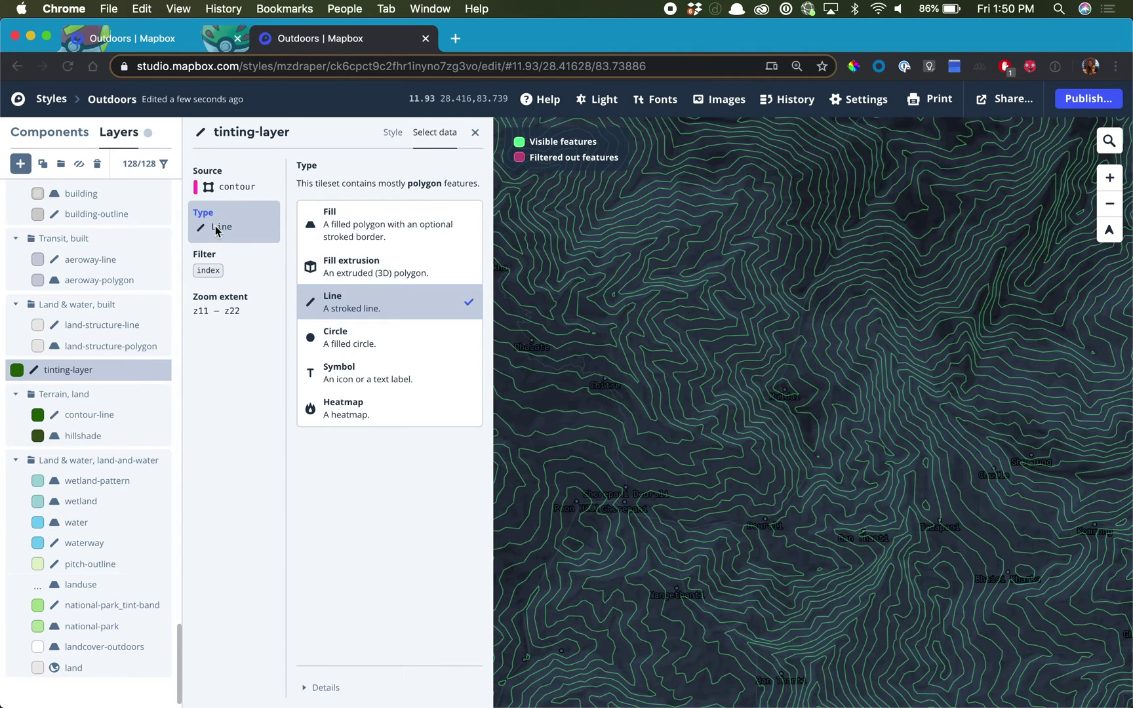
click(361, 269)
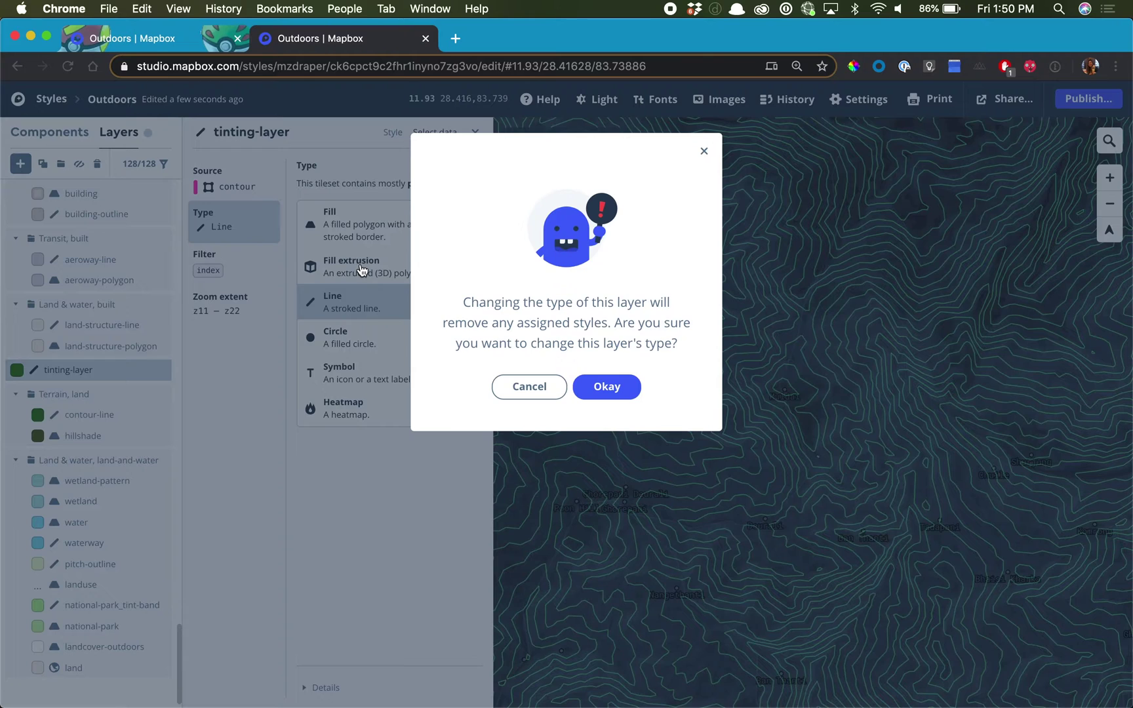
click(607, 387)
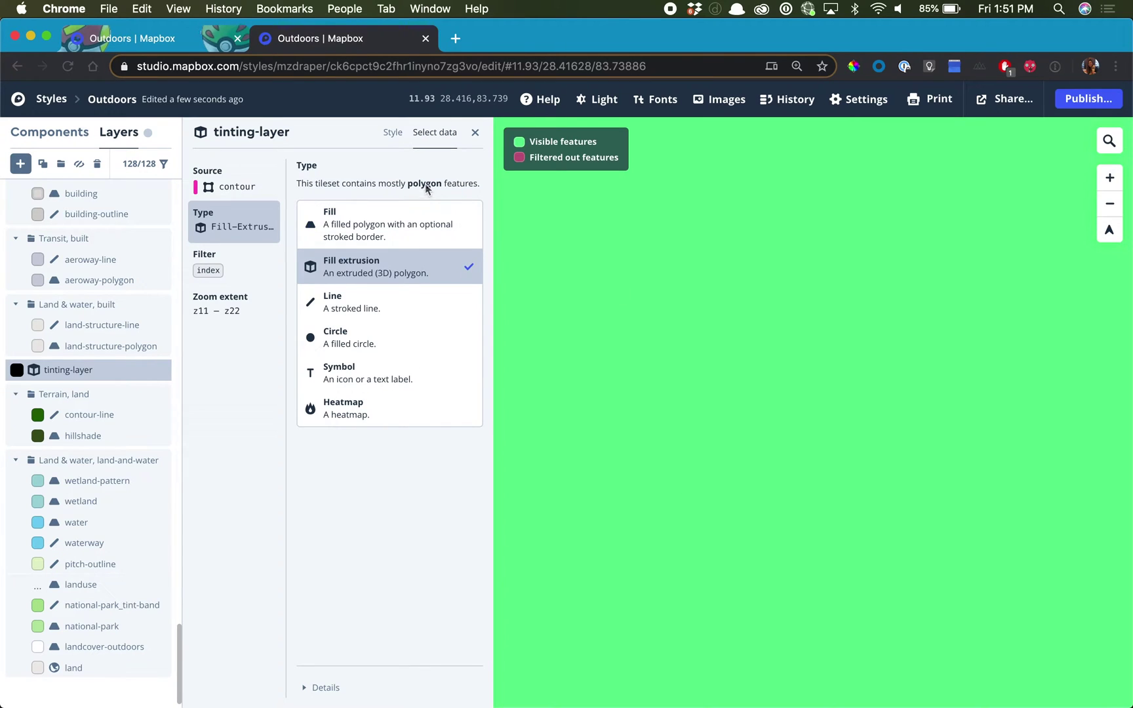
click(392, 140)
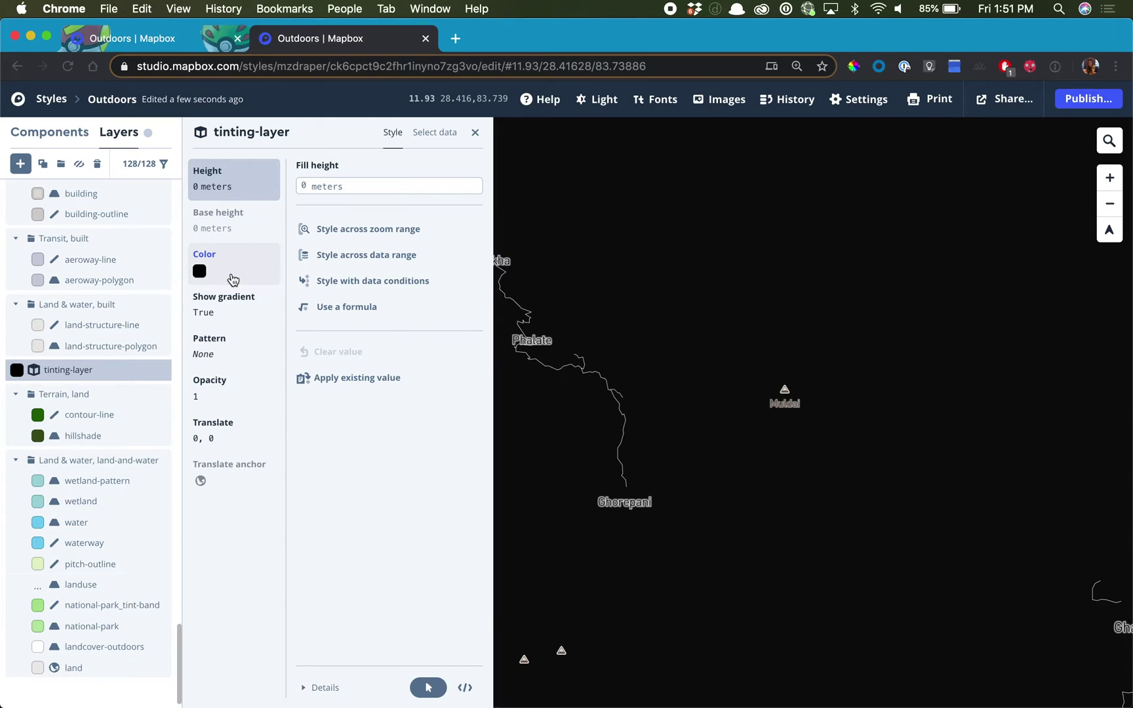
Colour the fill across the ele data range, with a bright red (fa0000) stop at 2000.
click(233, 280)
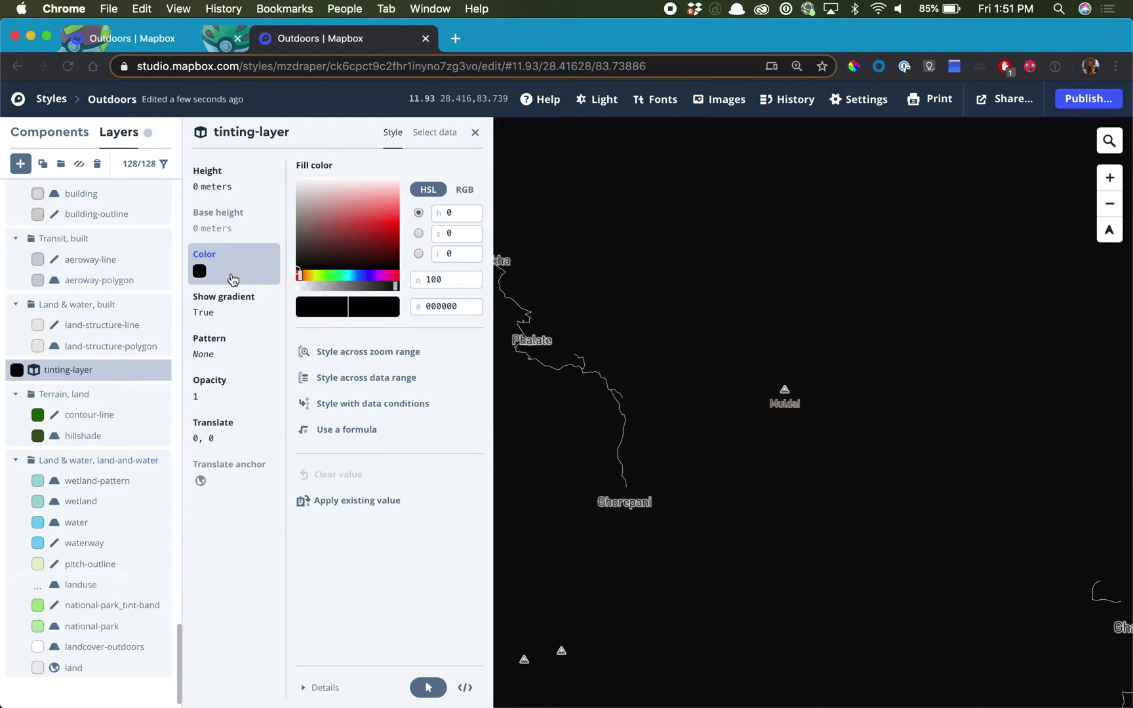
click(367, 379)
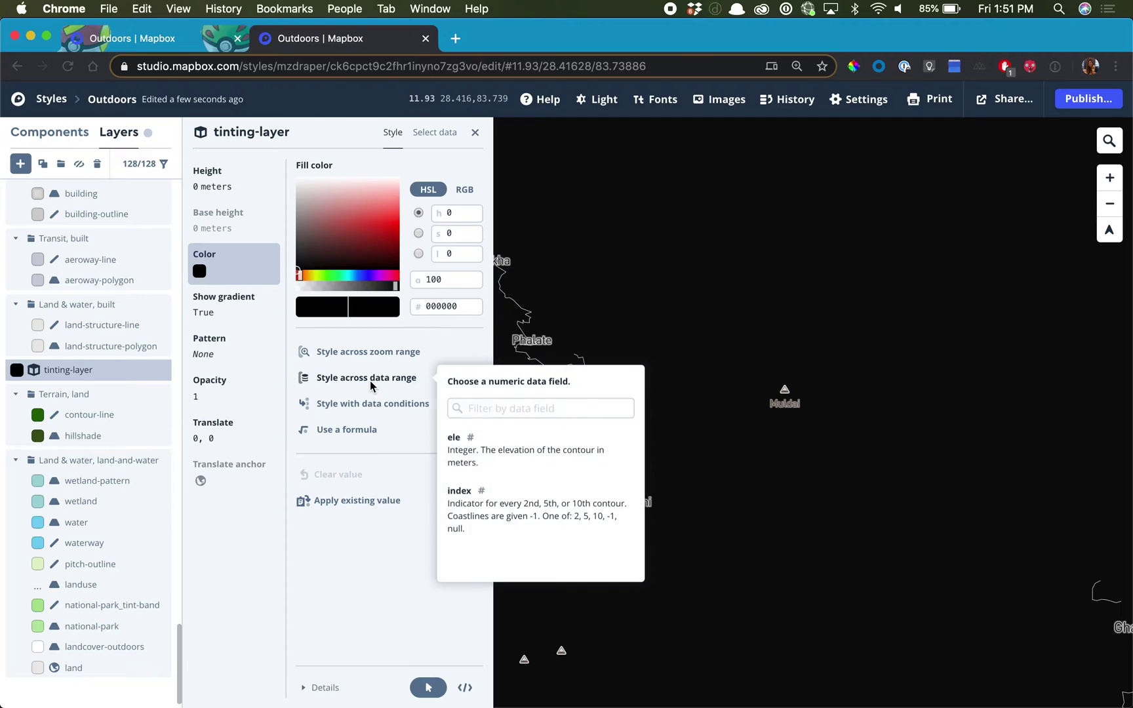
click(508, 456)
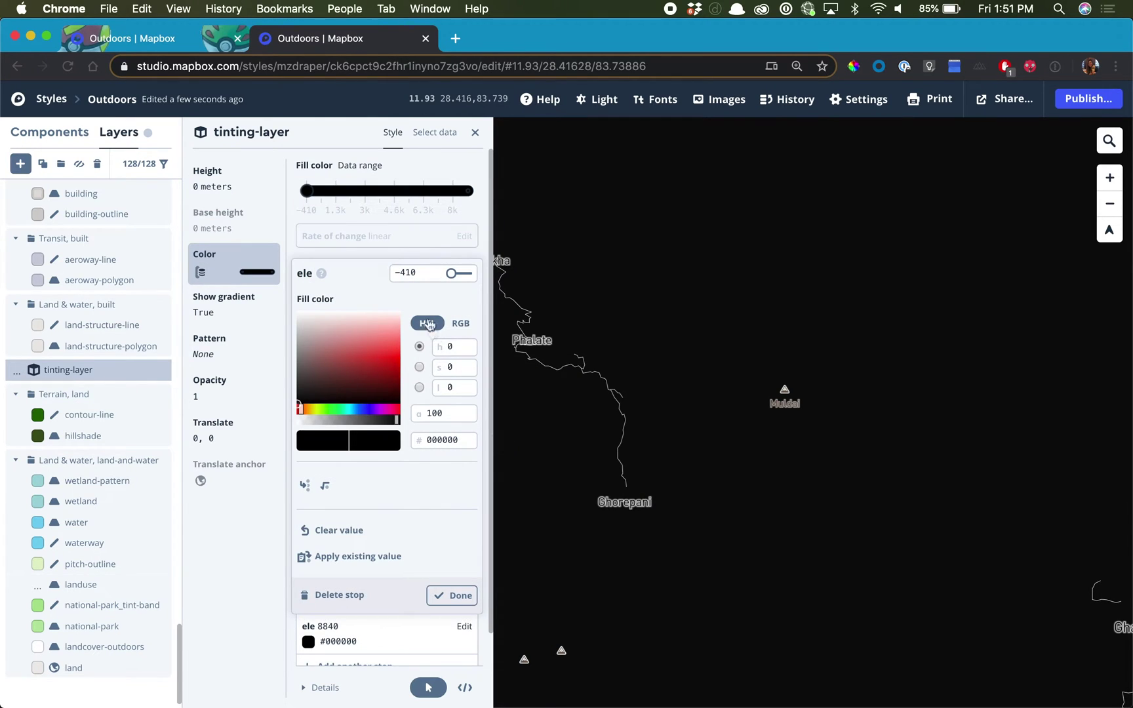
click(423, 270)
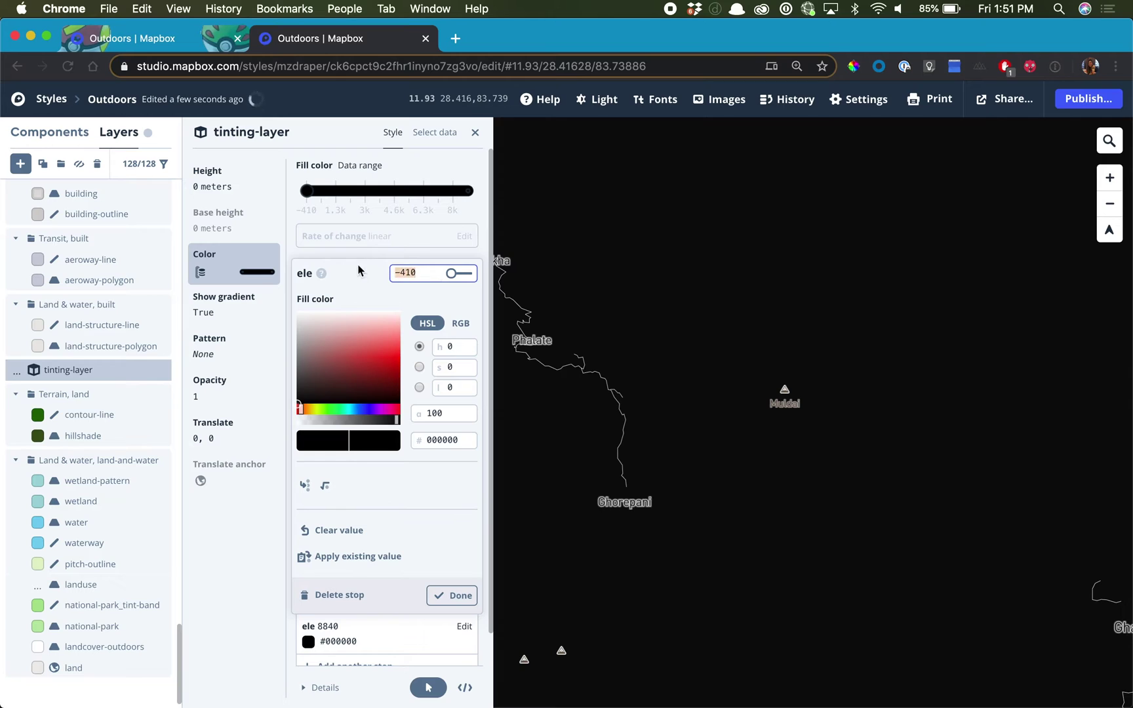
text(2000)
drag(398, 365, 412, 356)
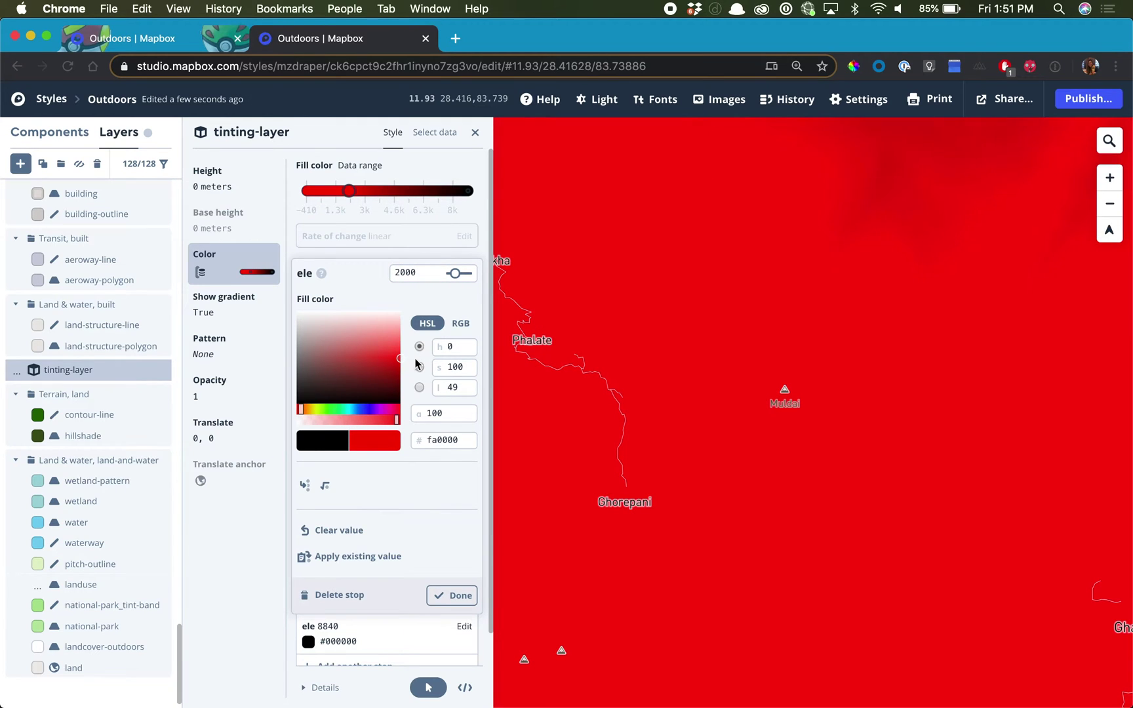
click(459, 595)
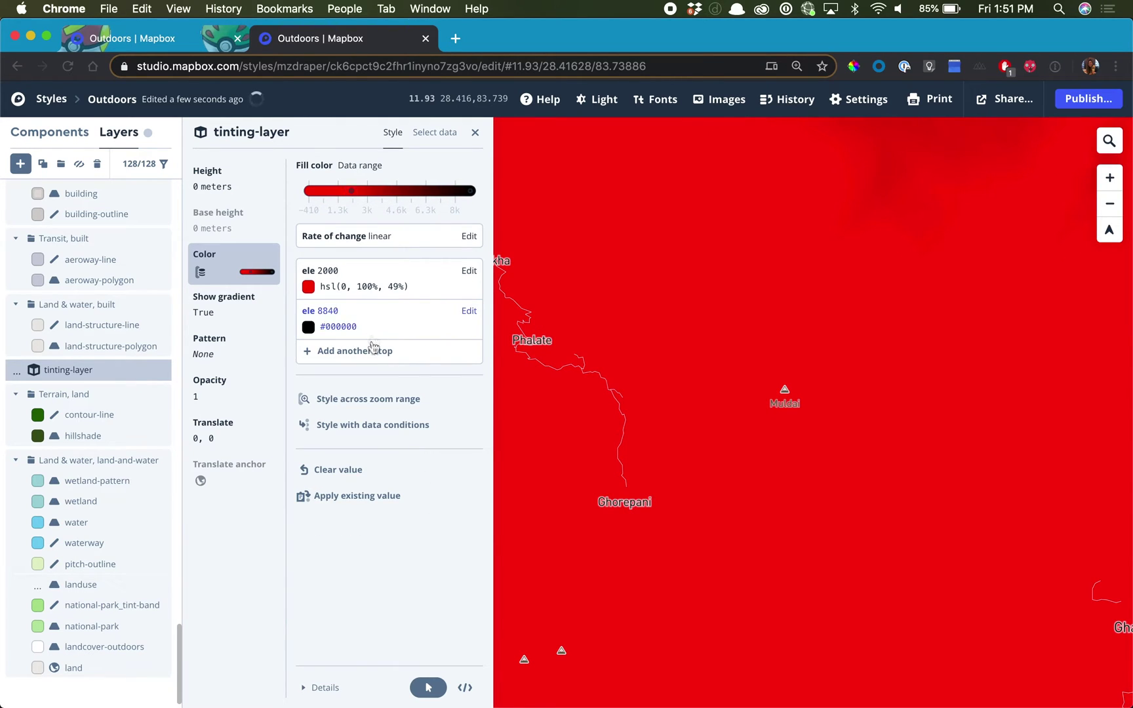
Add an orange colour stop at ele 3000.
click(433, 351)
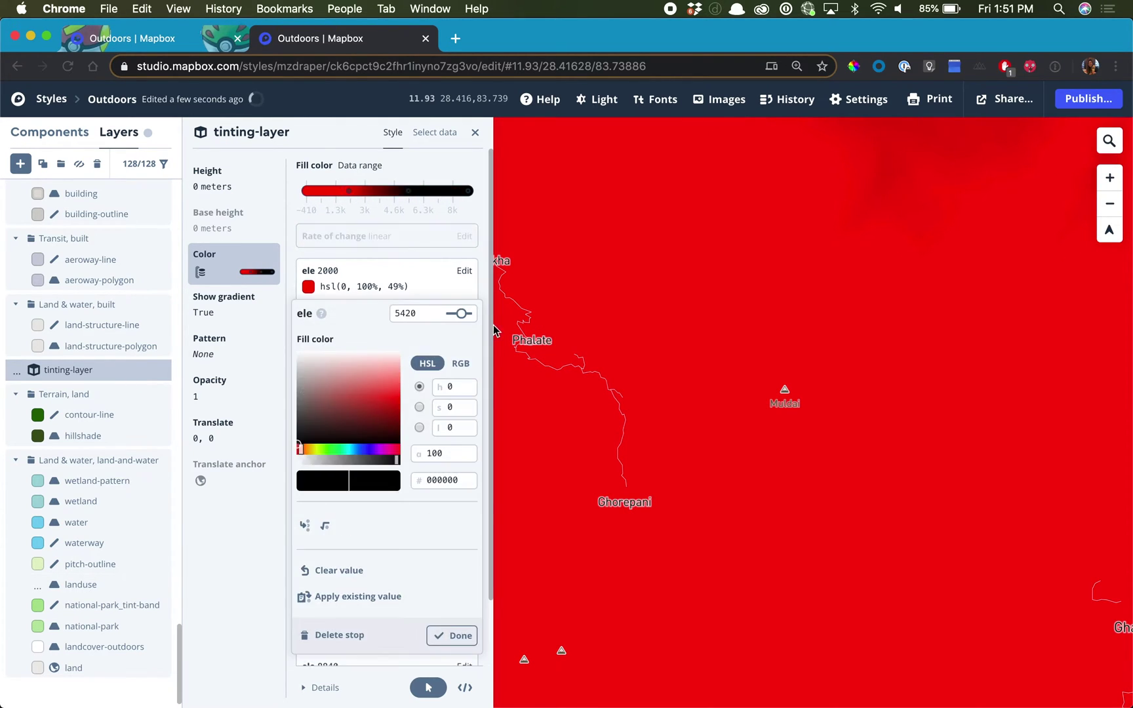
double_click(428, 314)
text(3000)
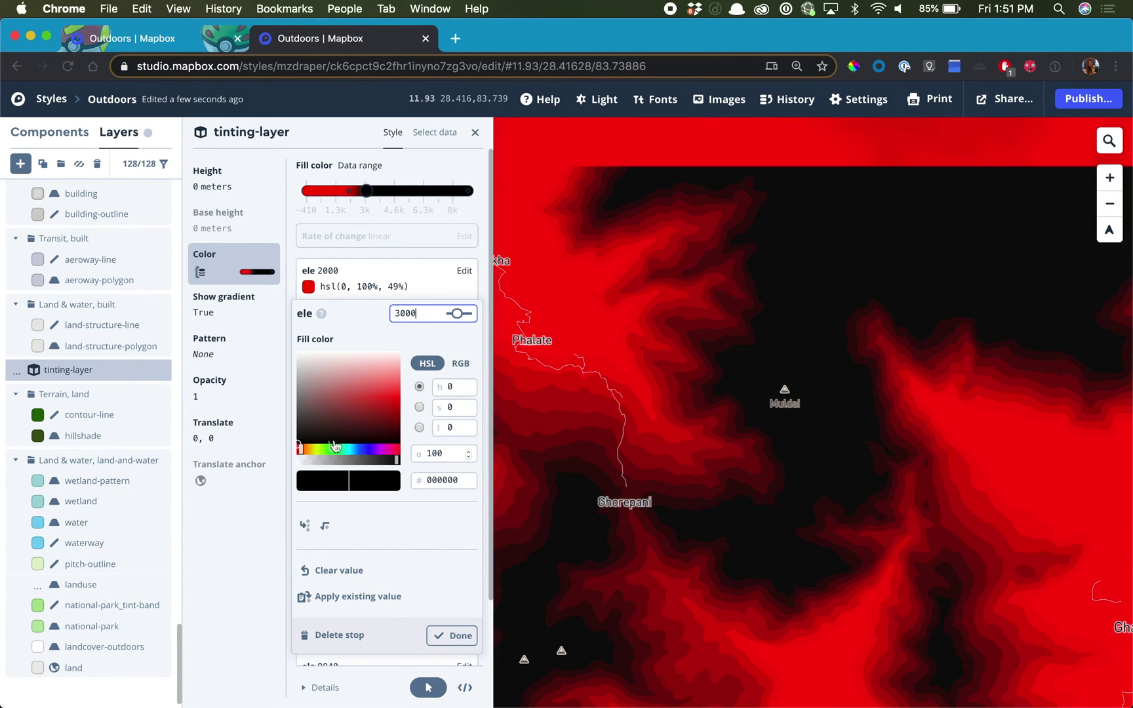
click(312, 449)
drag(354, 412, 420, 405)
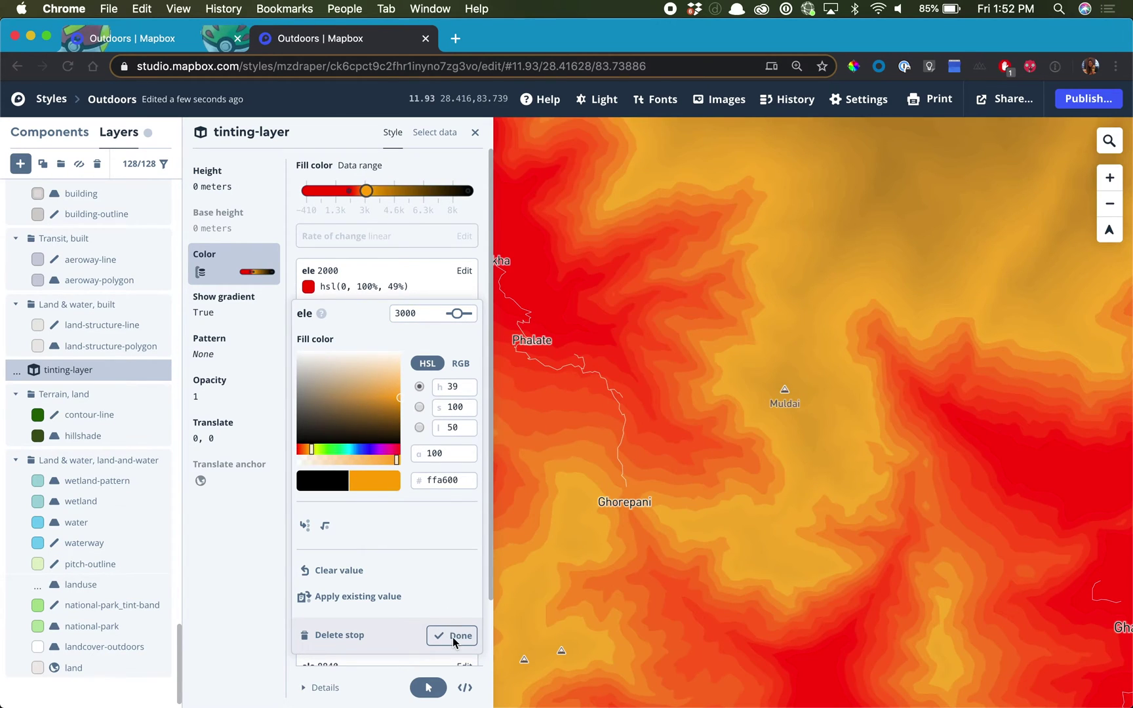
click(452, 636)
Add a yellow colour stop at ele 4000.
click(386, 392)
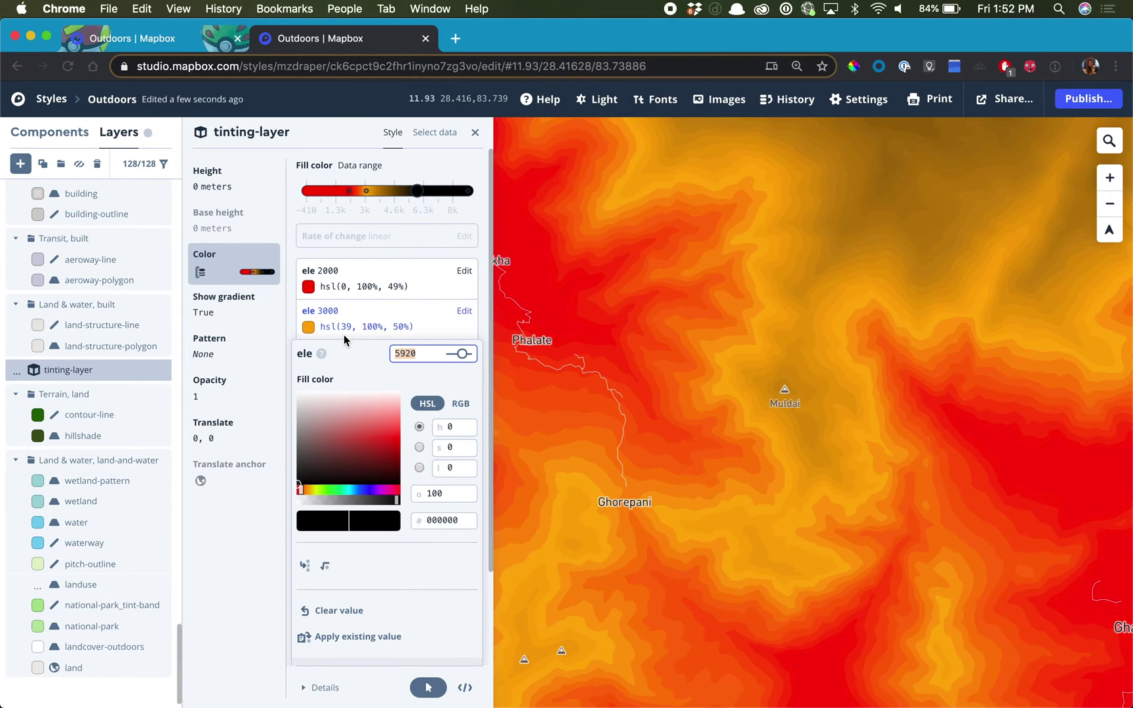
text(400)
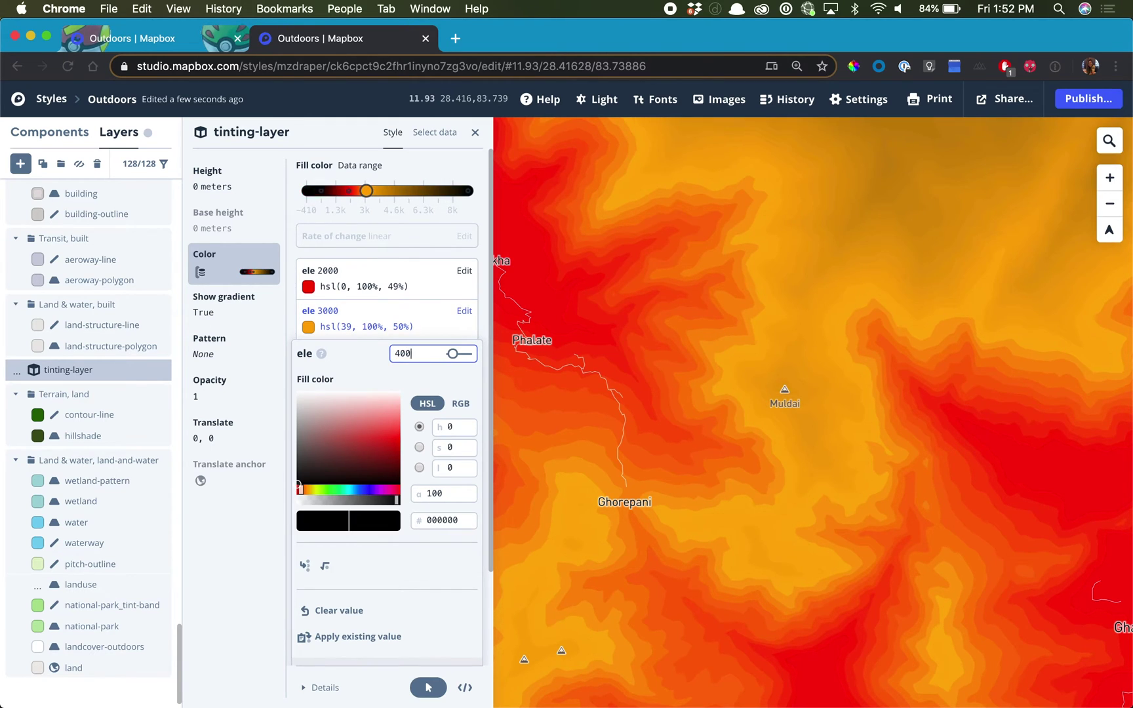
text(0)
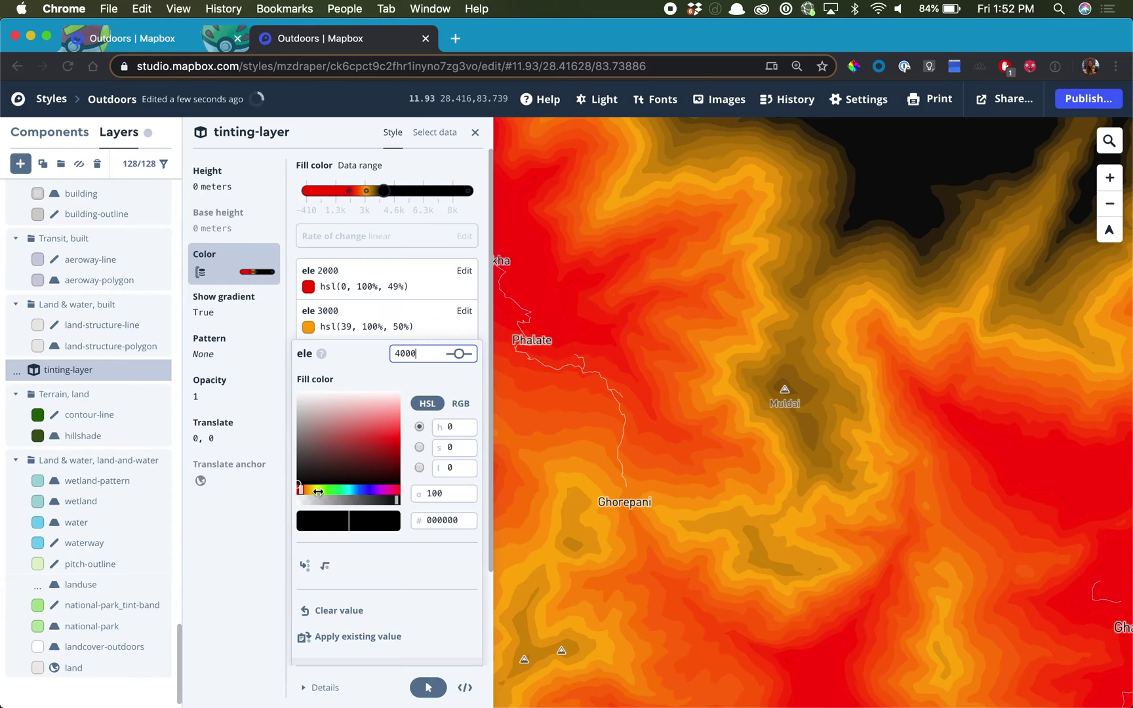
click(318, 491)
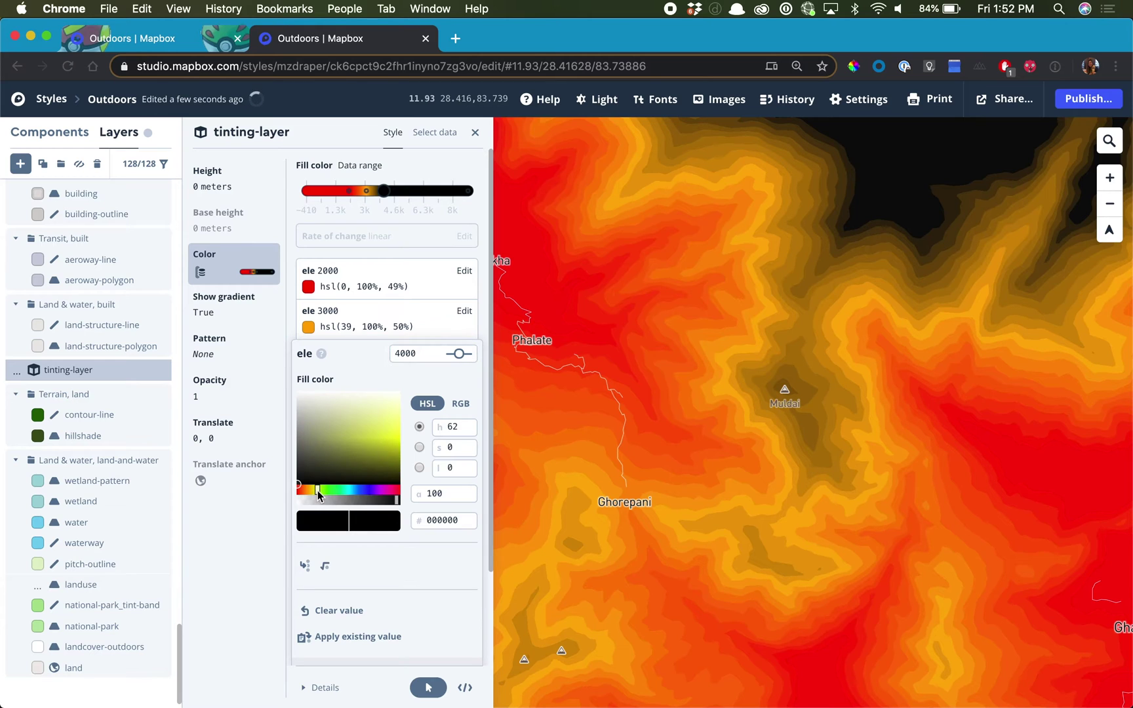
click(401, 438)
scroll(443, 581, down, 2)
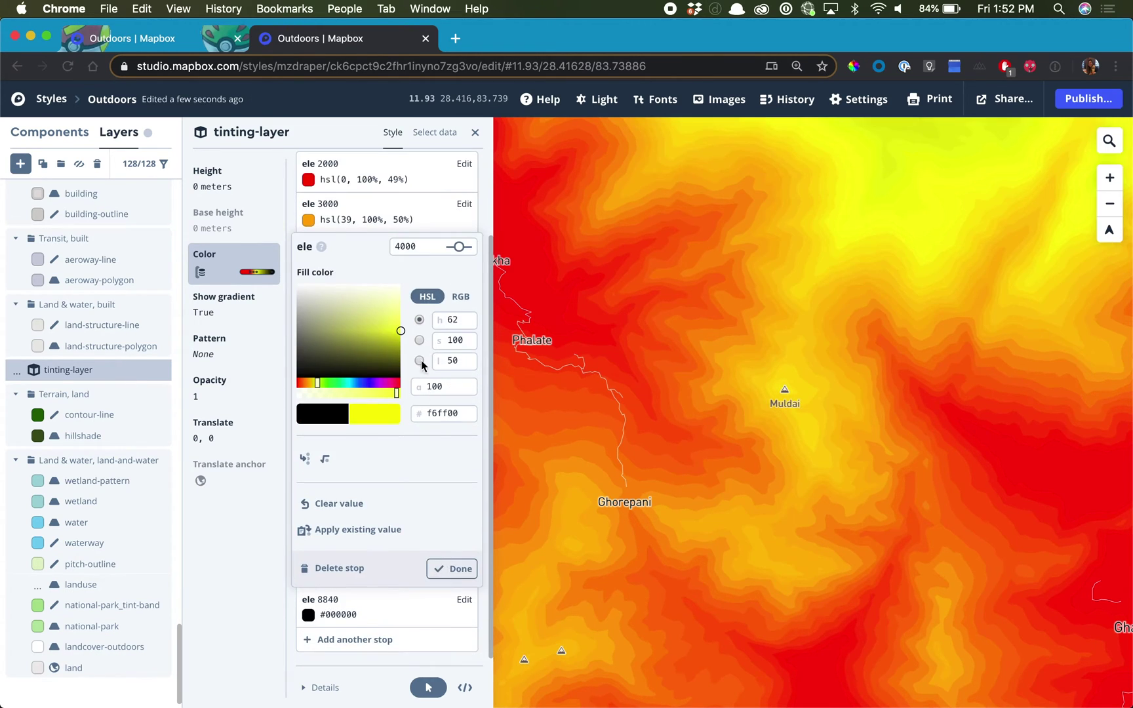
click(448, 569)
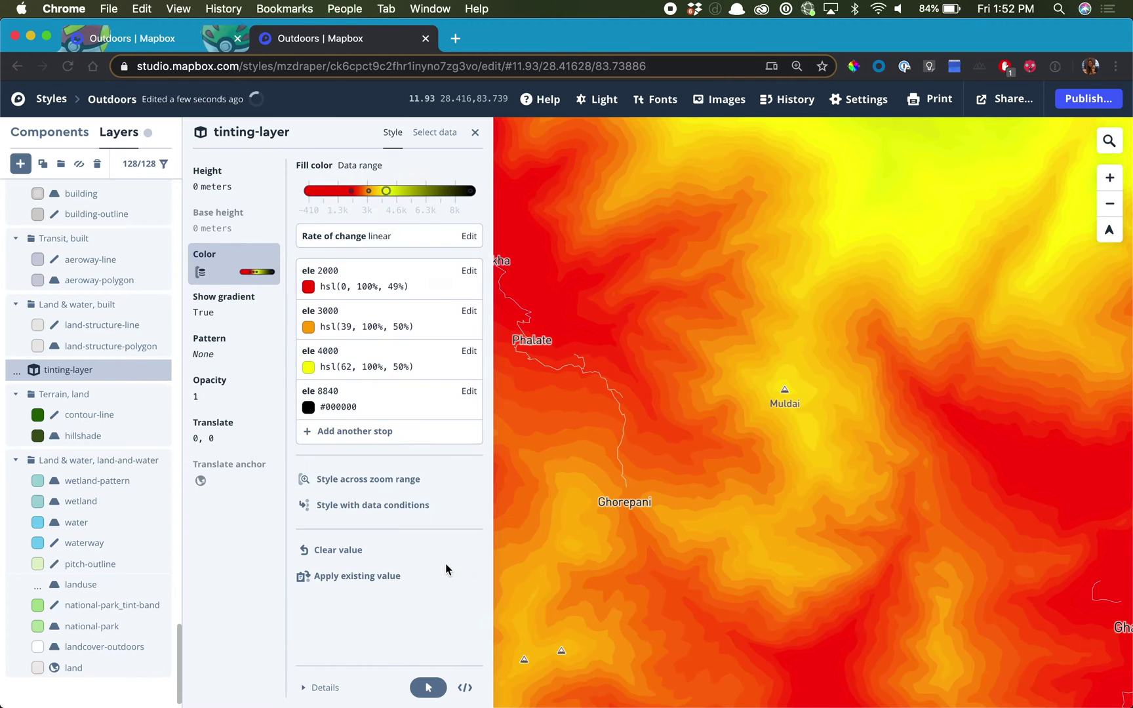
Add a green colour stop at ele 5000.
click(347, 433)
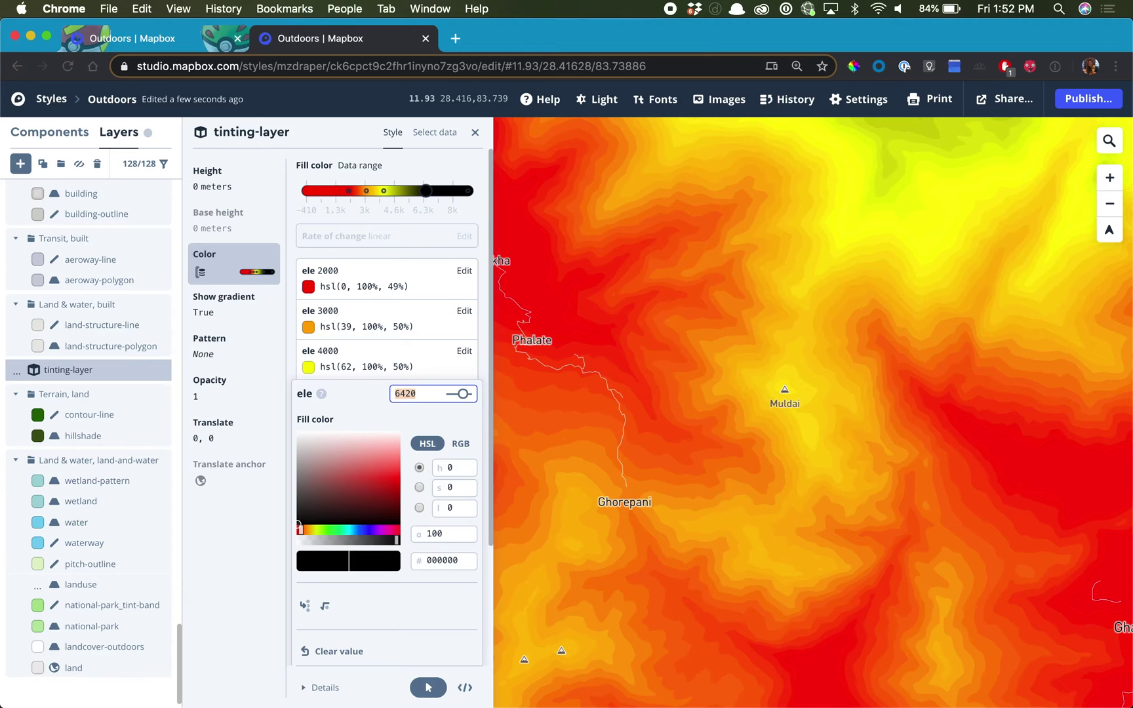
key(BackSpace)
key(BackSpace)
key(BackSpace)
key(BackSpace)
text(5000)
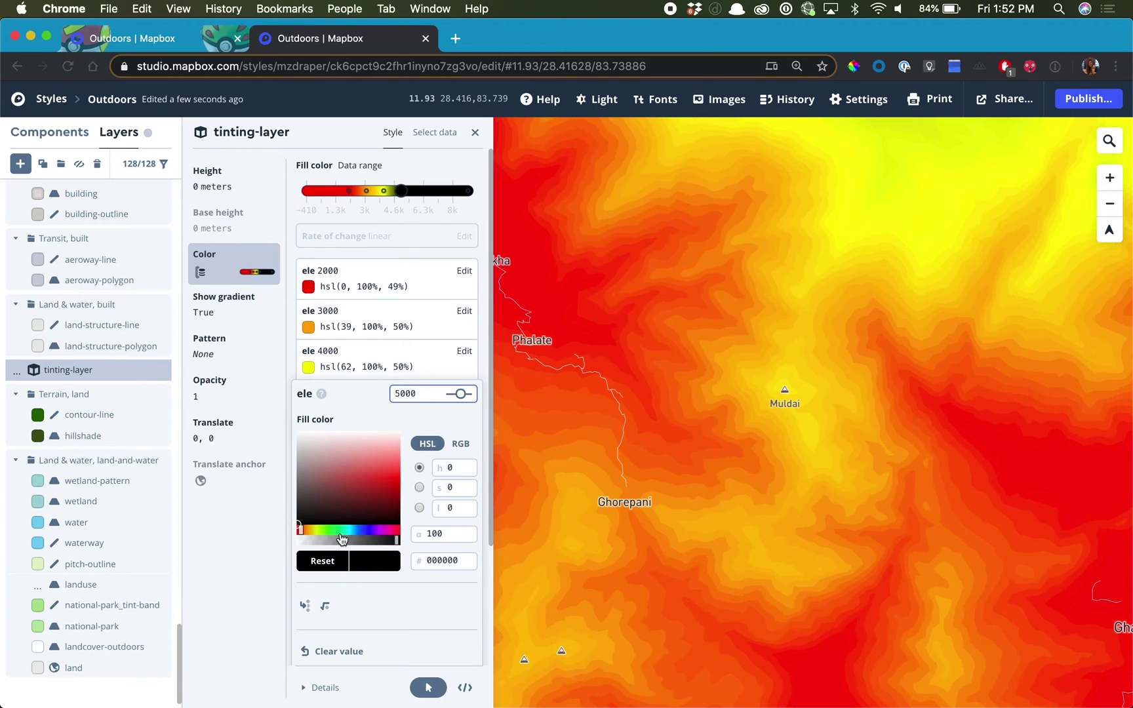
click(331, 530)
drag(386, 484, 399, 479)
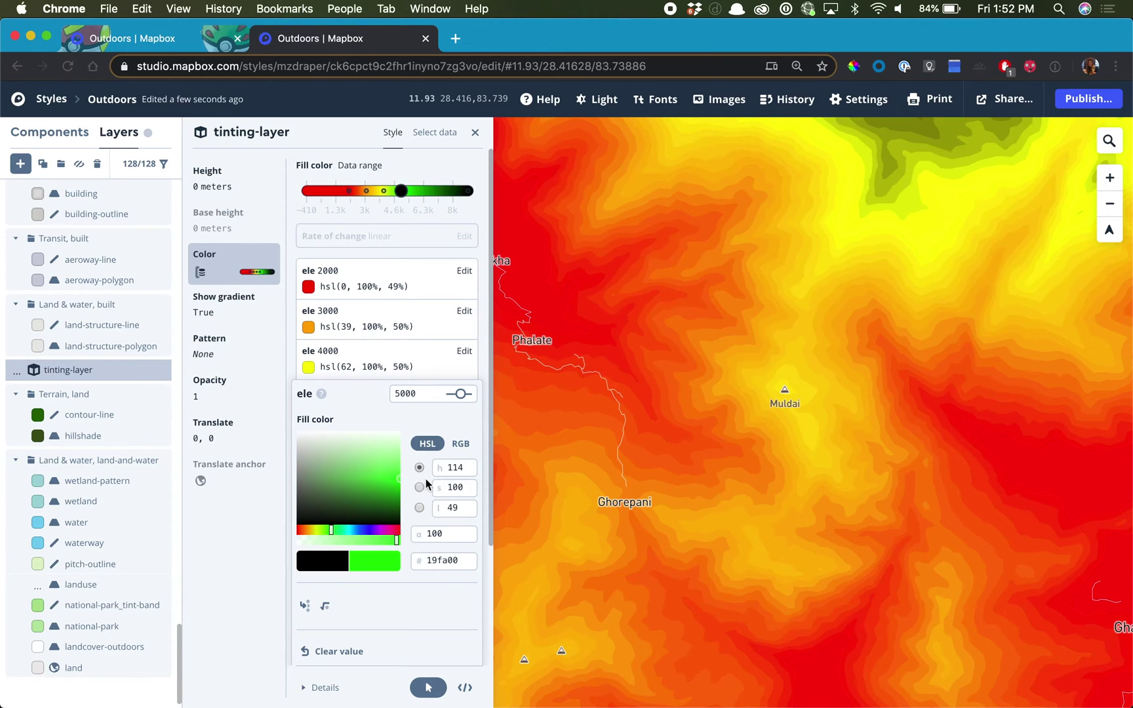
scroll(459, 596, down, 3)
click(463, 587)
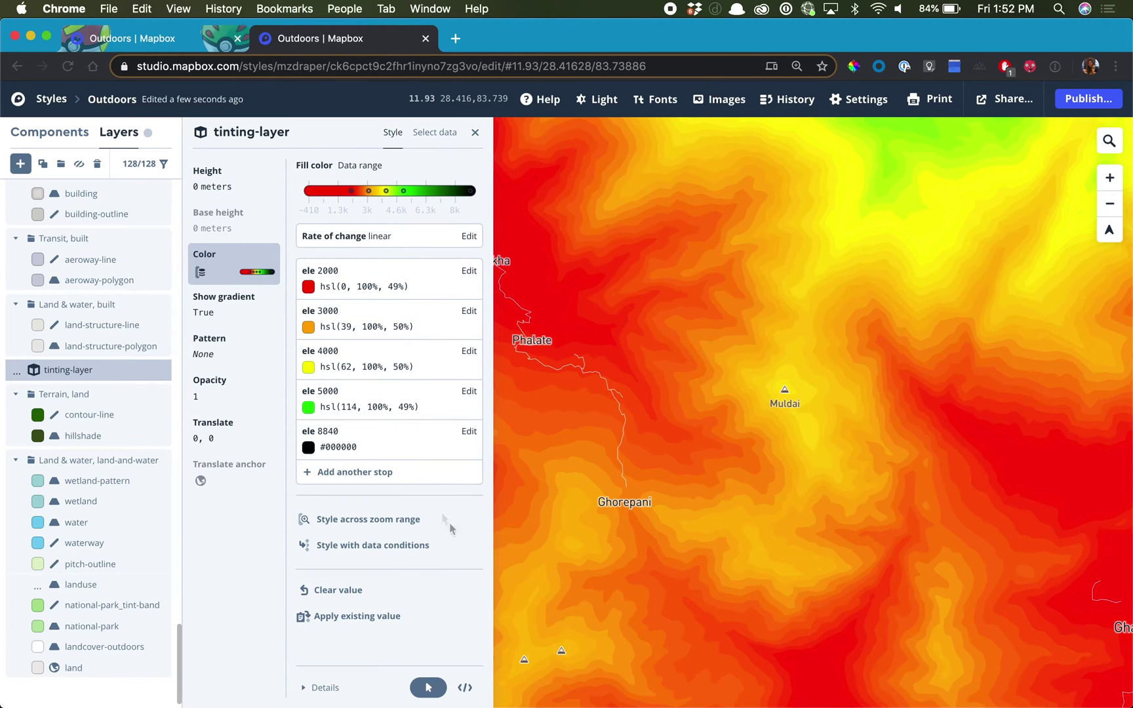
Add a blue colour stop at ele 6000.
click(368, 475)
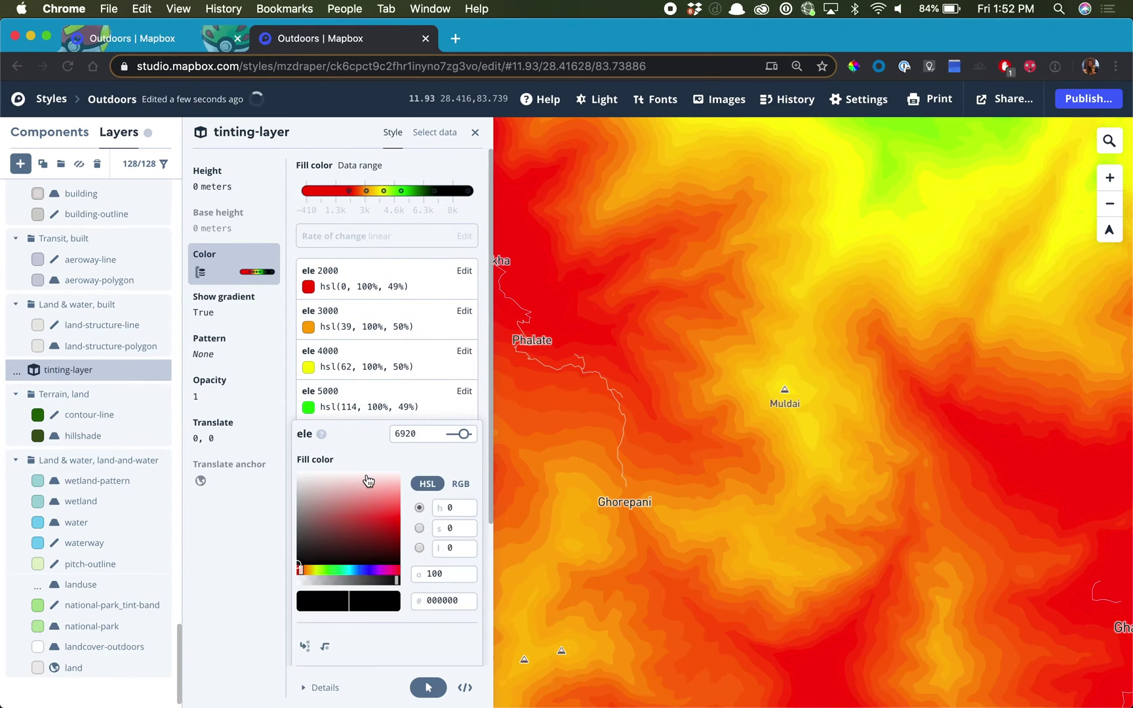
double_click(422, 433)
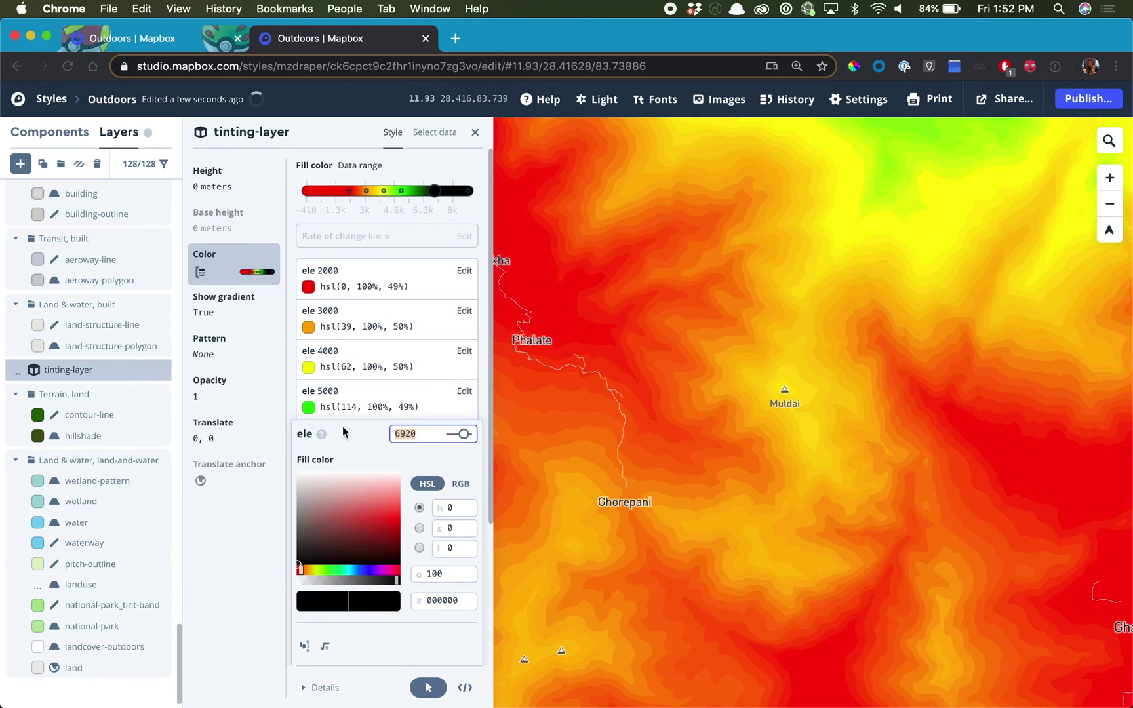
text(6000)
scroll(426, 441, down, 3)
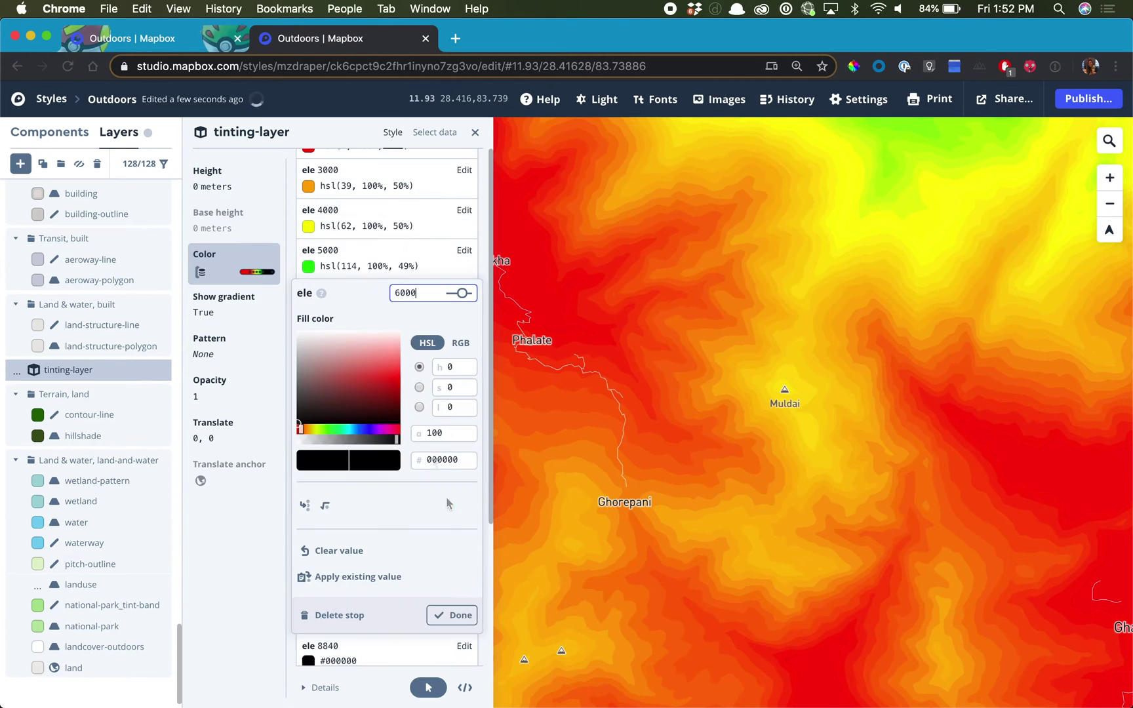
click(361, 430)
drag(398, 379, 412, 379)
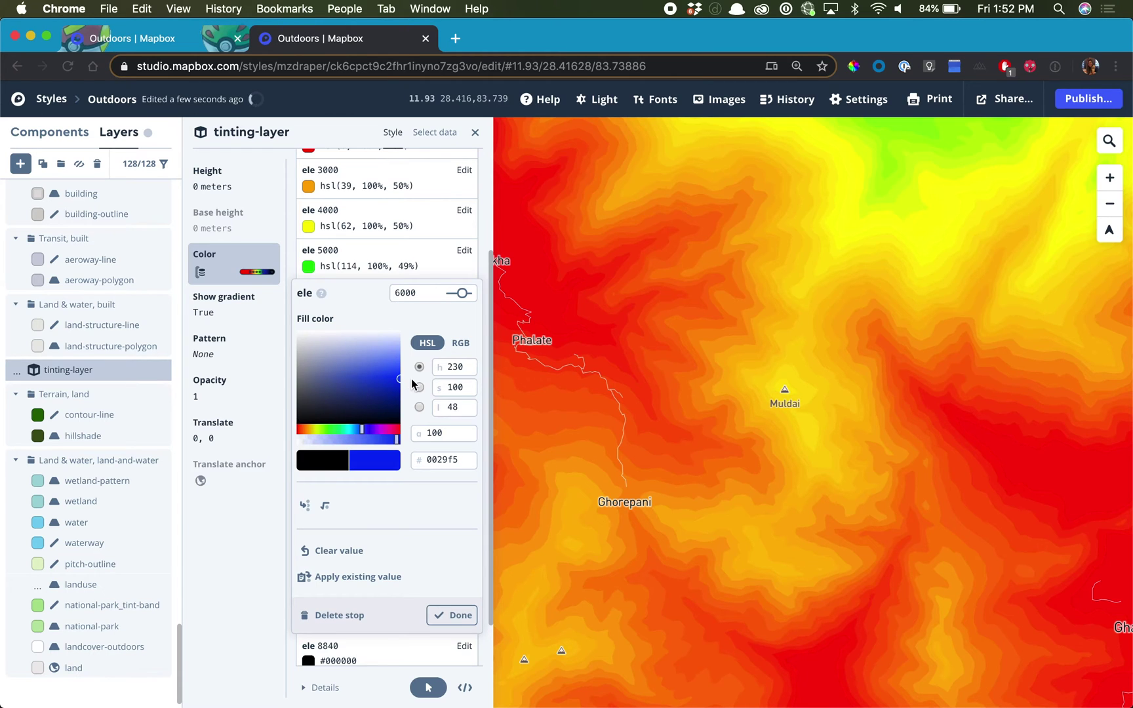
click(451, 616)
Add a purple stop (hsl 283,100%,44%) at ele 7000 to the fill colour ramp.
scroll(627, 427, down, 3)
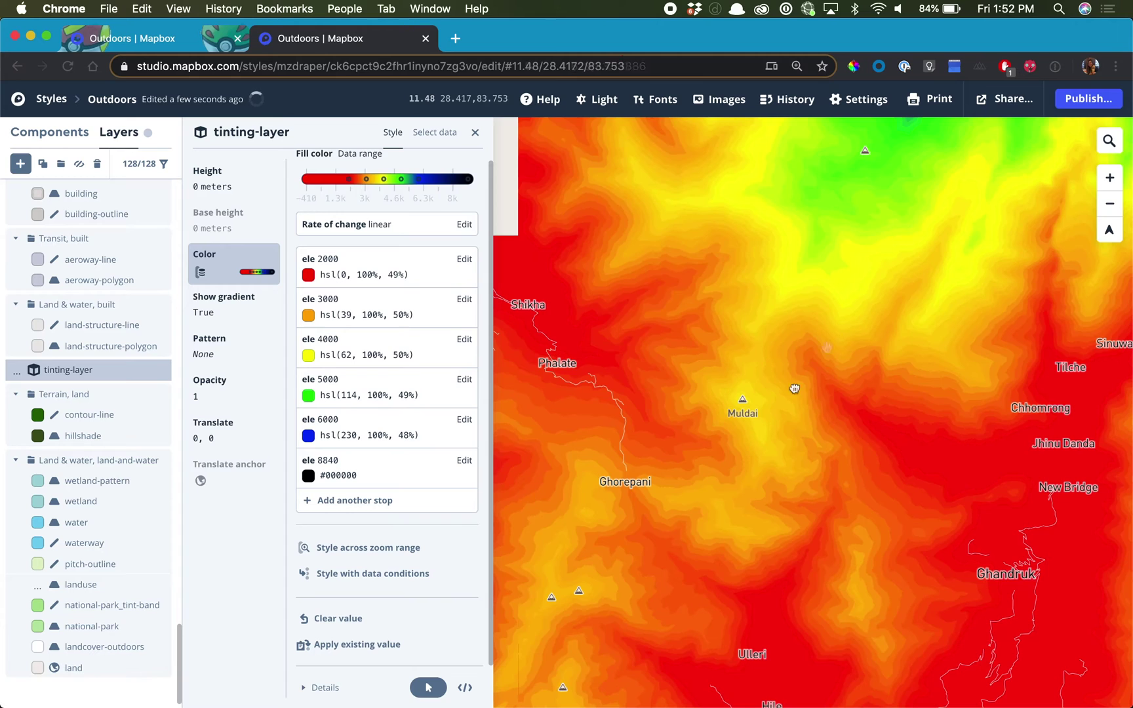
drag(837, 319, 682, 521)
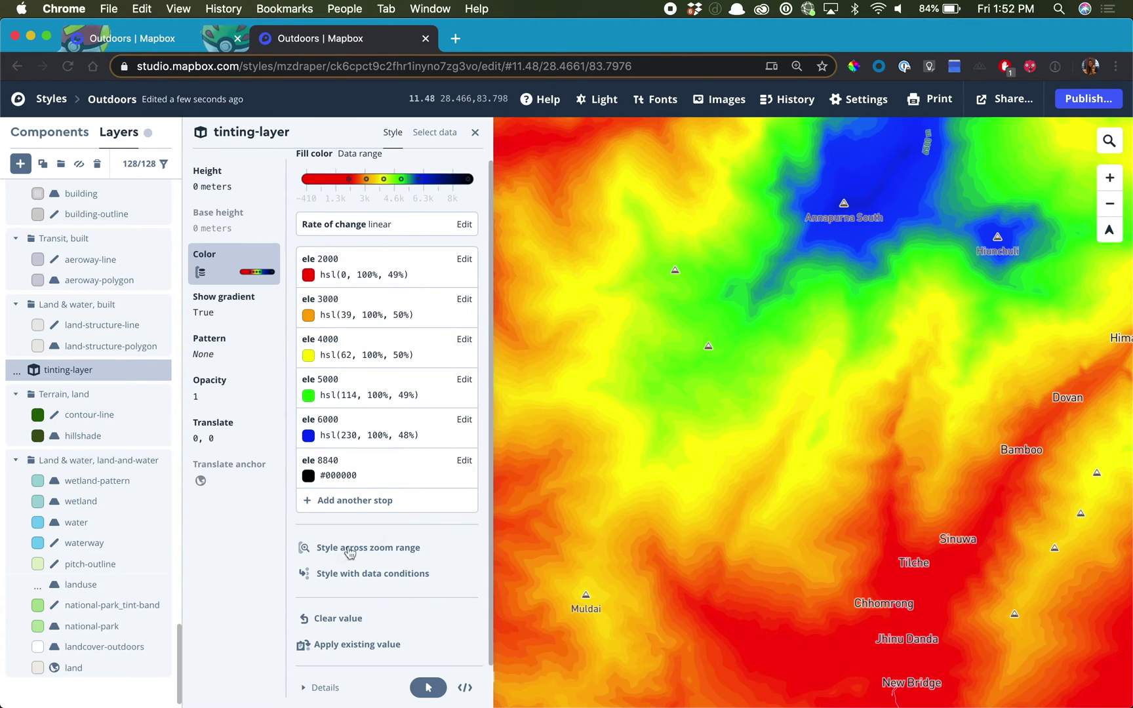
click(369, 474)
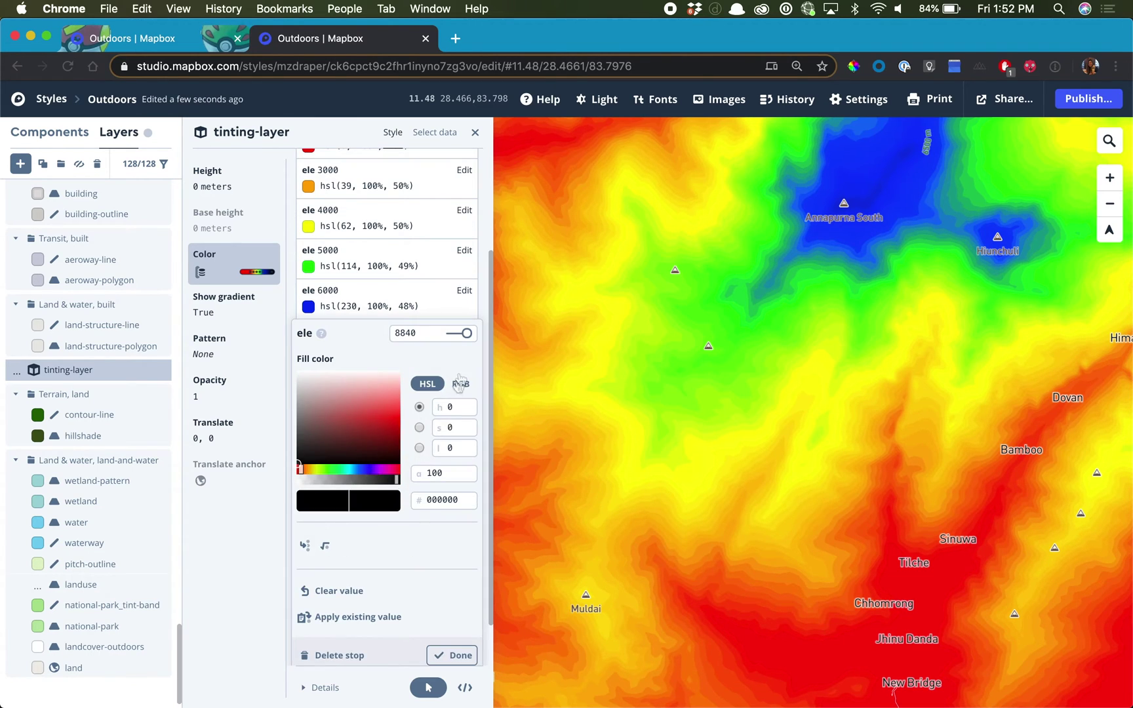
click(431, 333)
text(7)
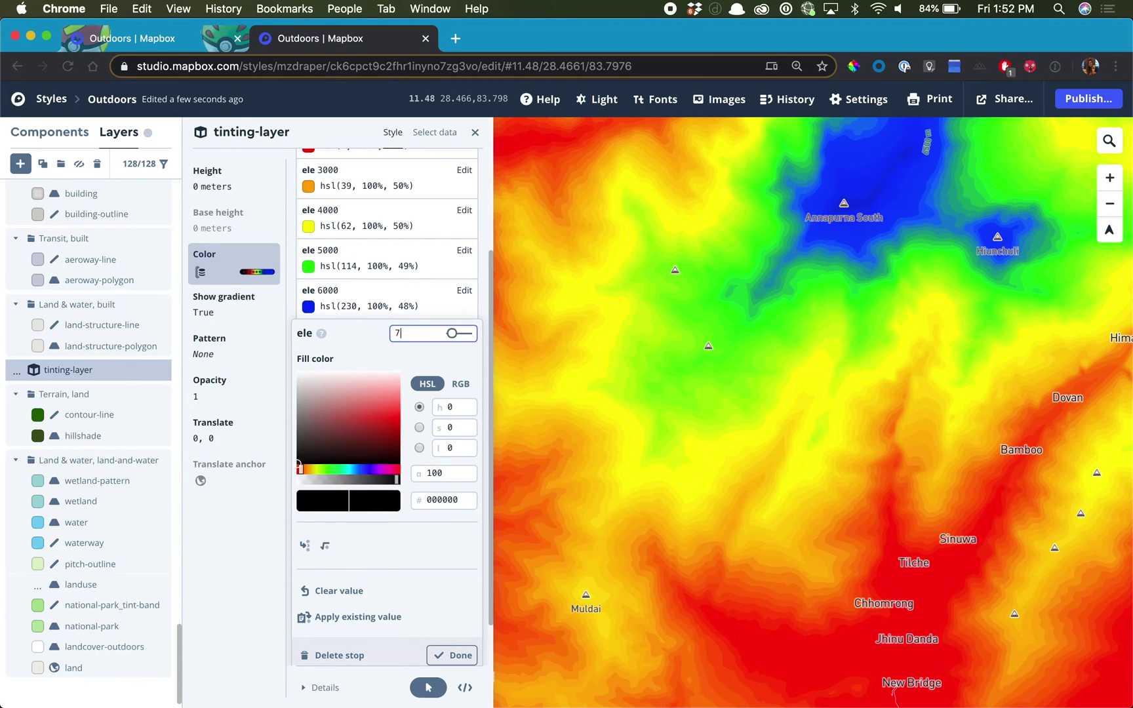
text(000)
click(376, 470)
click(398, 424)
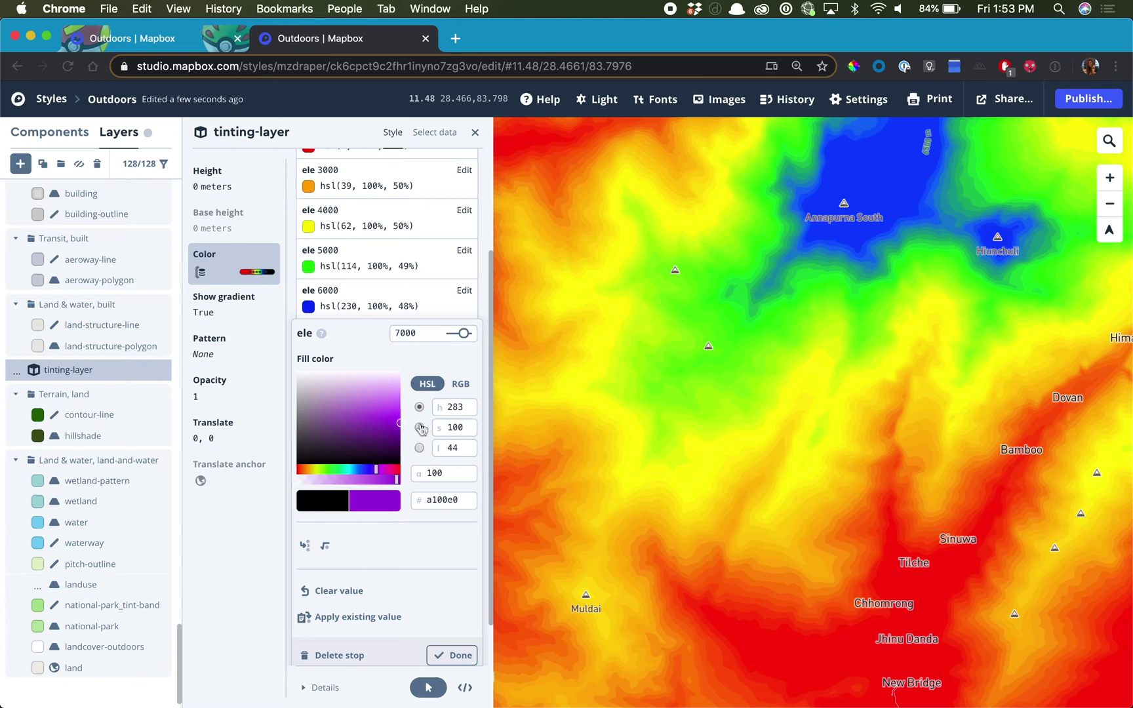
click(457, 655)
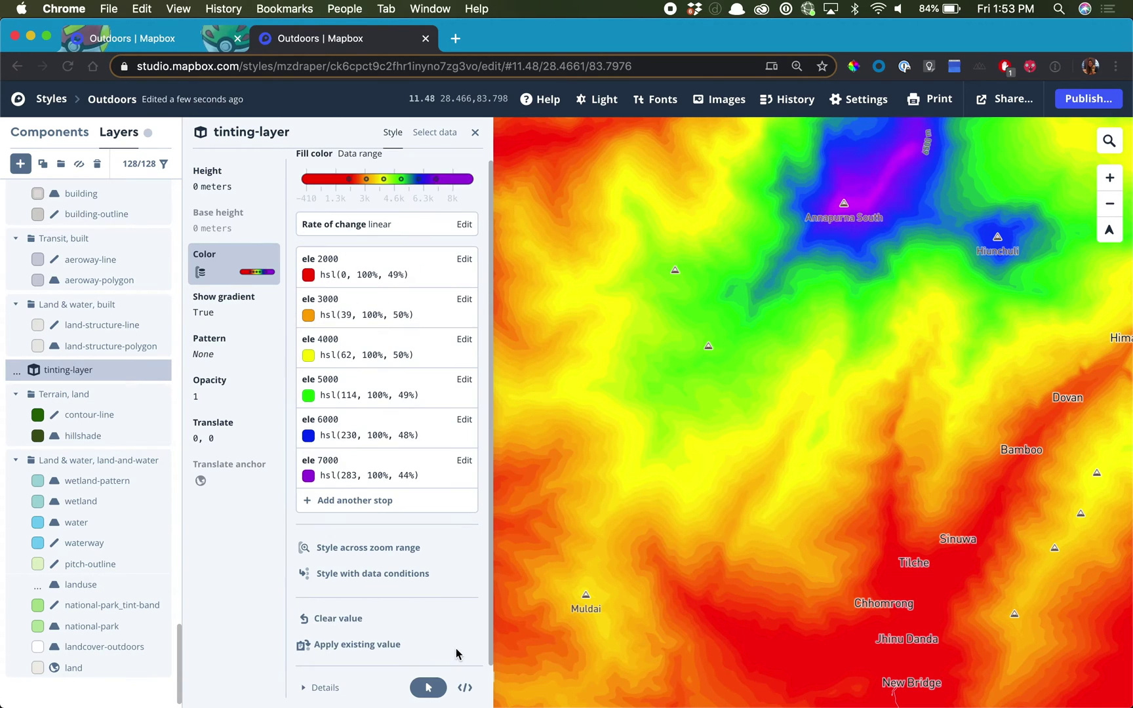
Make the fill height vary across the ele range, changing the lowest stop from -410 to 0.
click(247, 181)
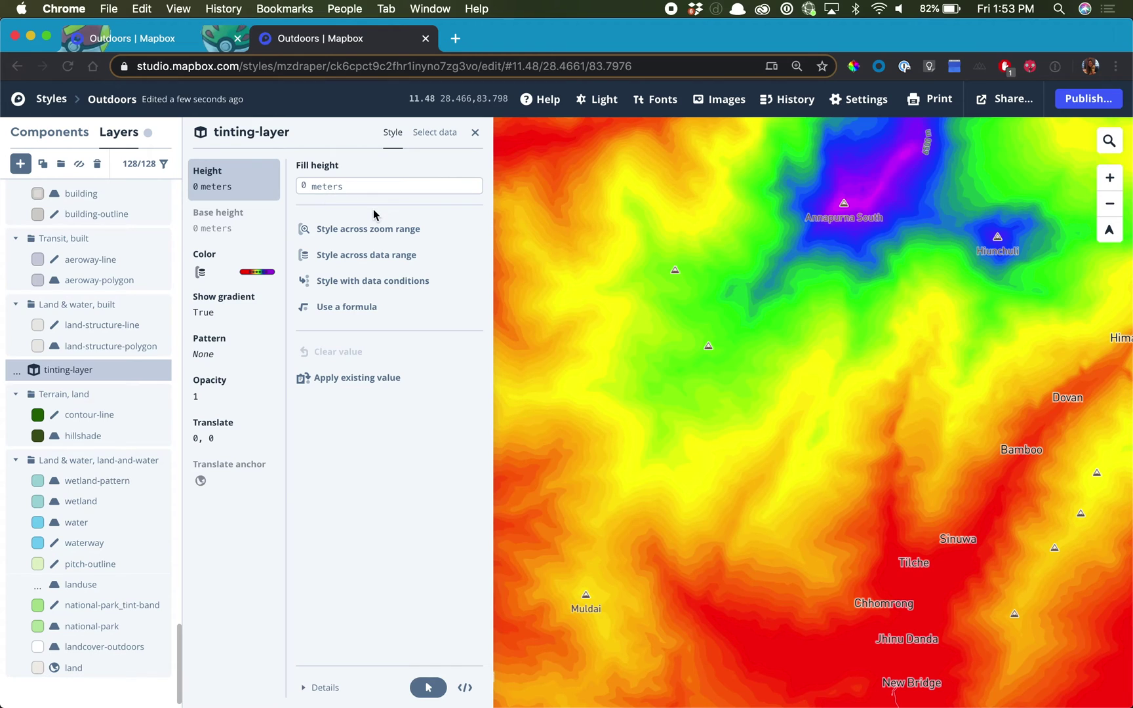
click(378, 262)
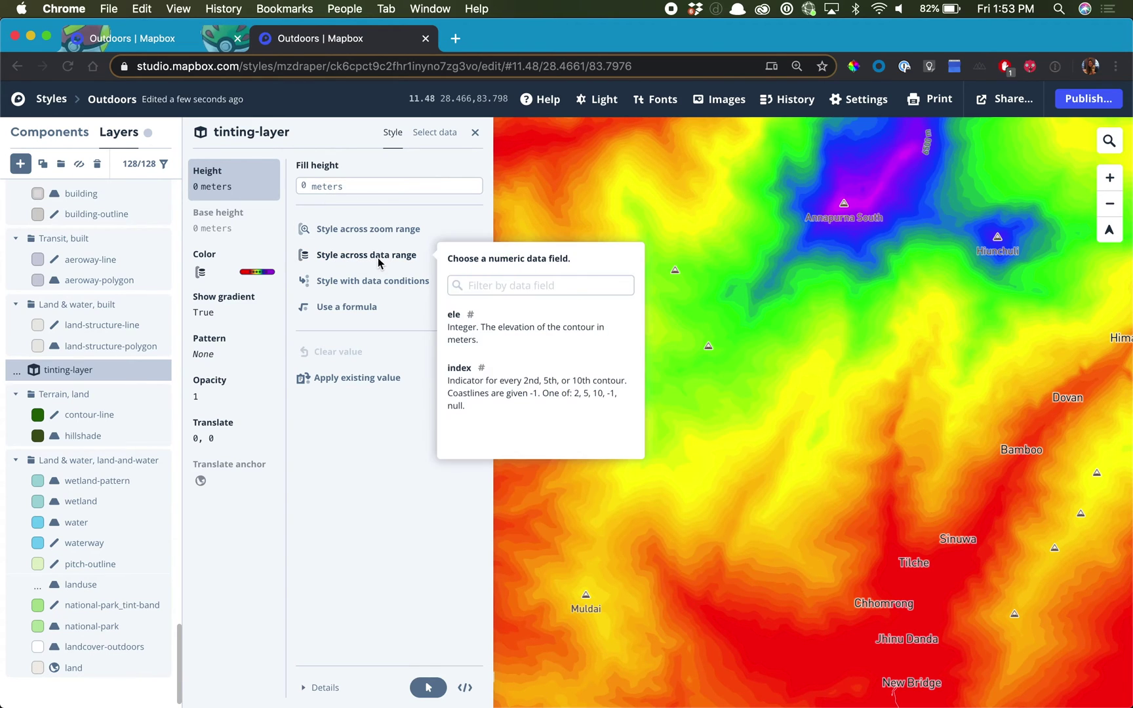
click(493, 339)
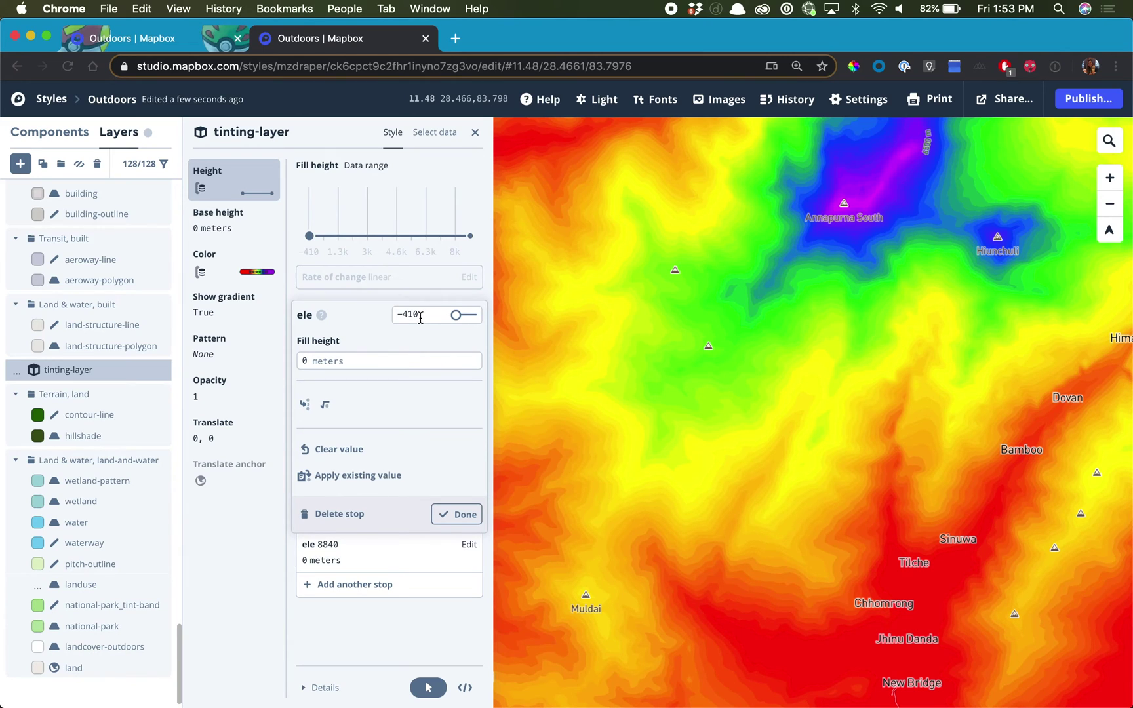
drag(413, 316, 383, 317)
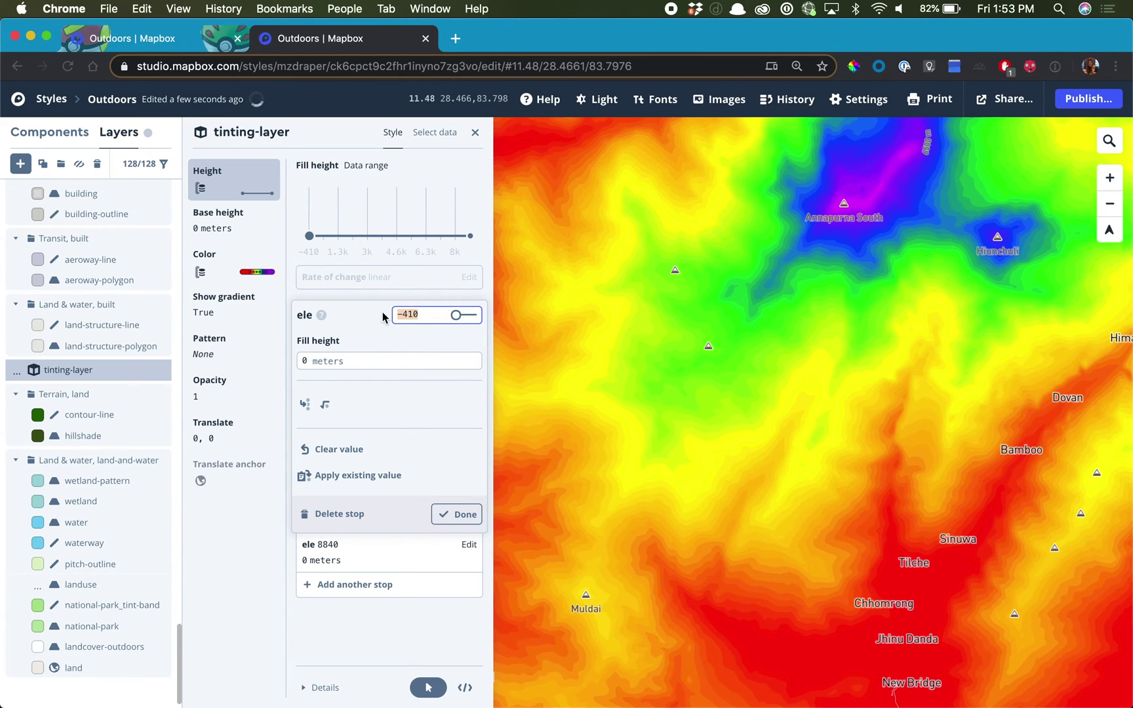
text(0)
click(448, 514)
Set the fill height at the ele 8840 stop to 8840 meters.
click(371, 363)
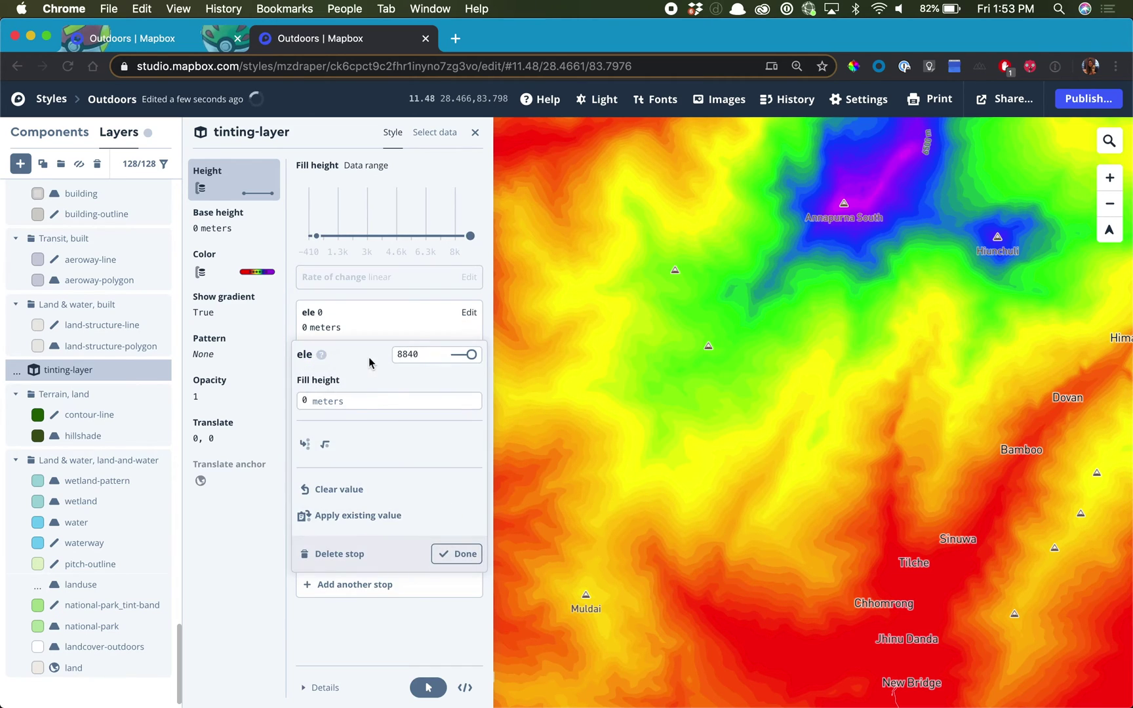
click(343, 397)
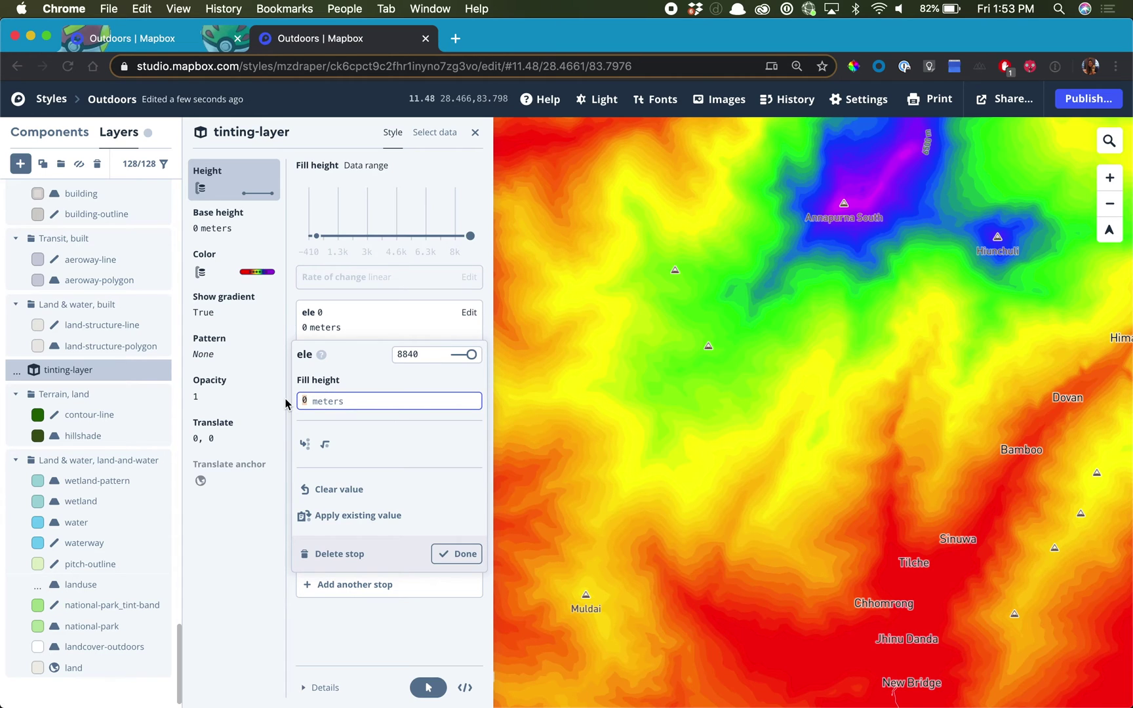
text(8840)
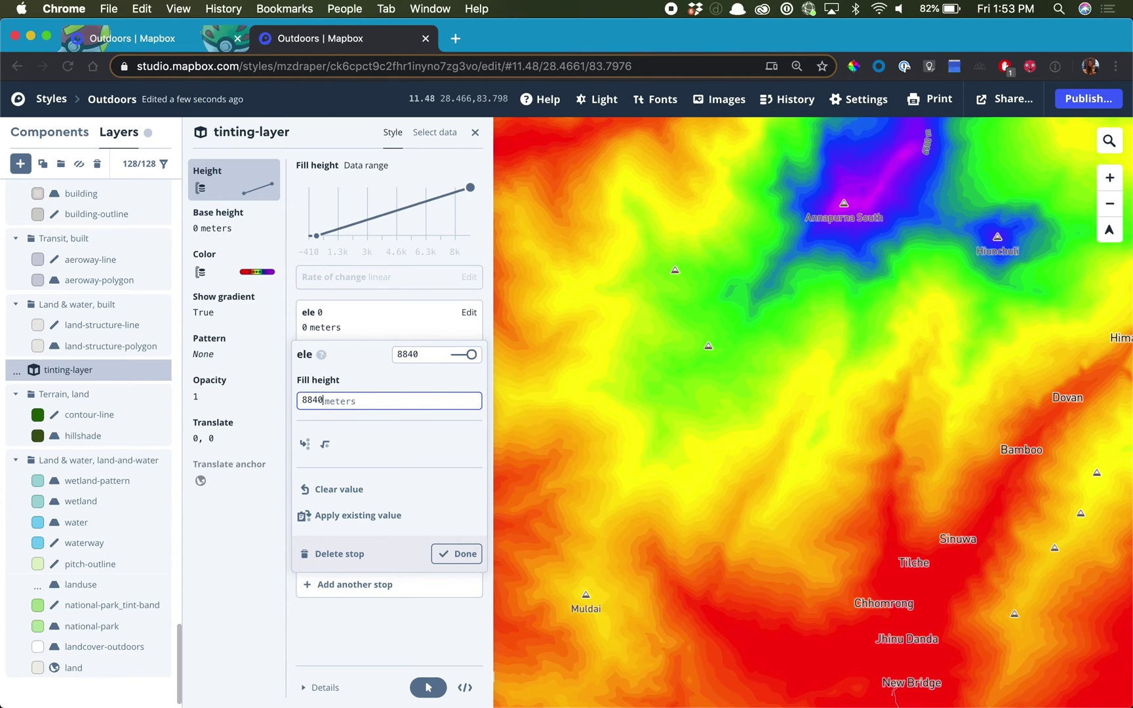
click(454, 554)
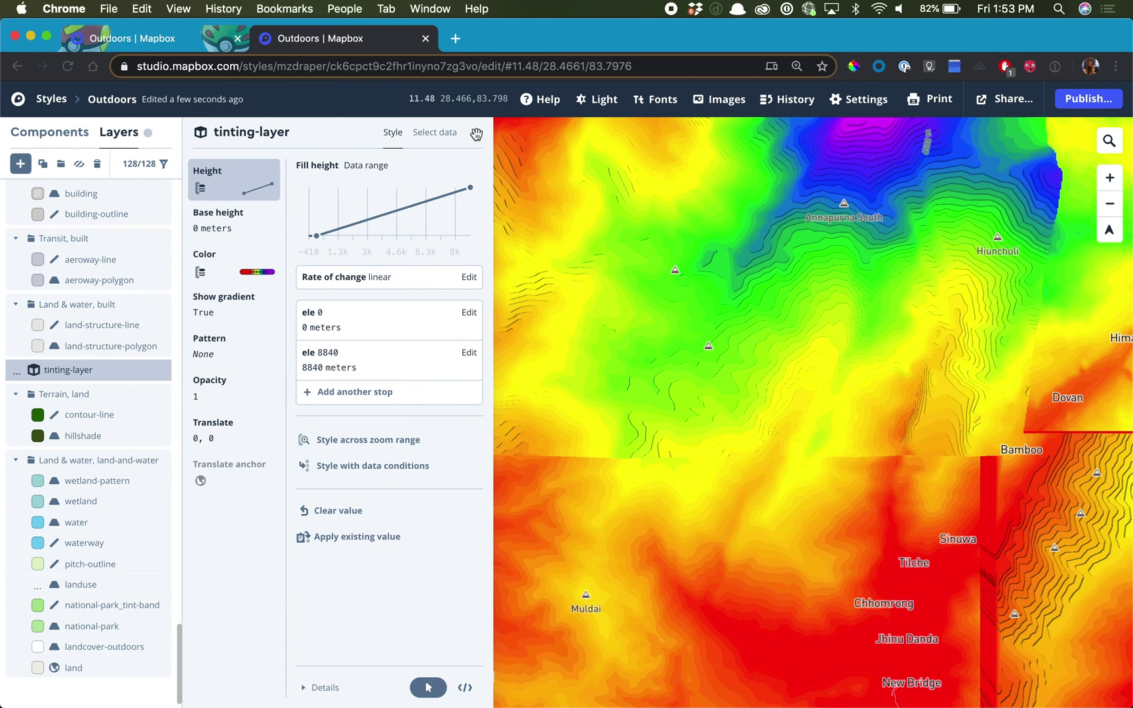
Close the tinting-layer editor and tilt, pan and rotate the 3D view around Annapurna I.
click(476, 134)
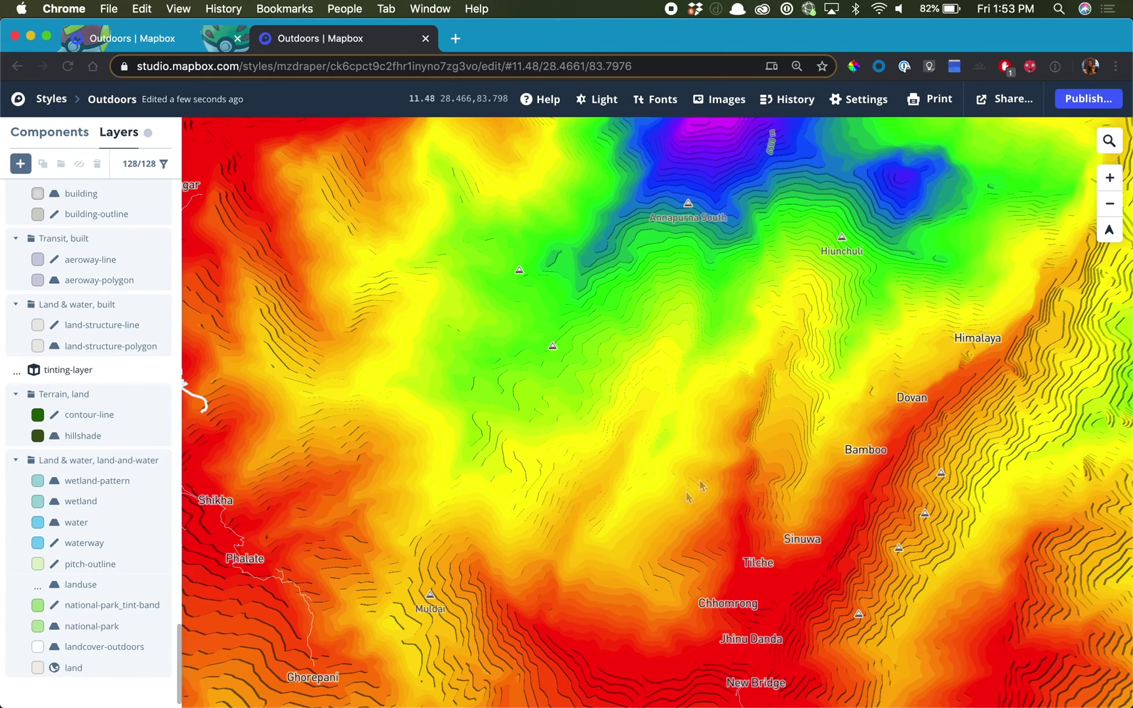
drag(665, 581, 657, 394)
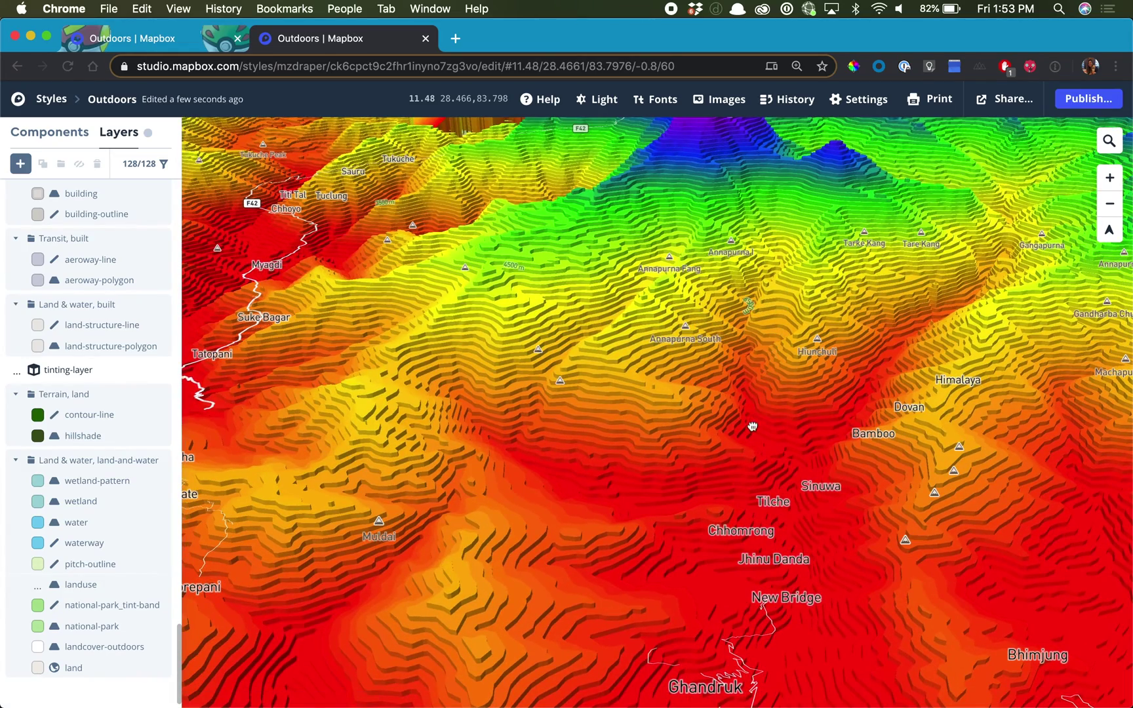
drag(754, 311, 634, 506)
drag(794, 493, 780, 433)
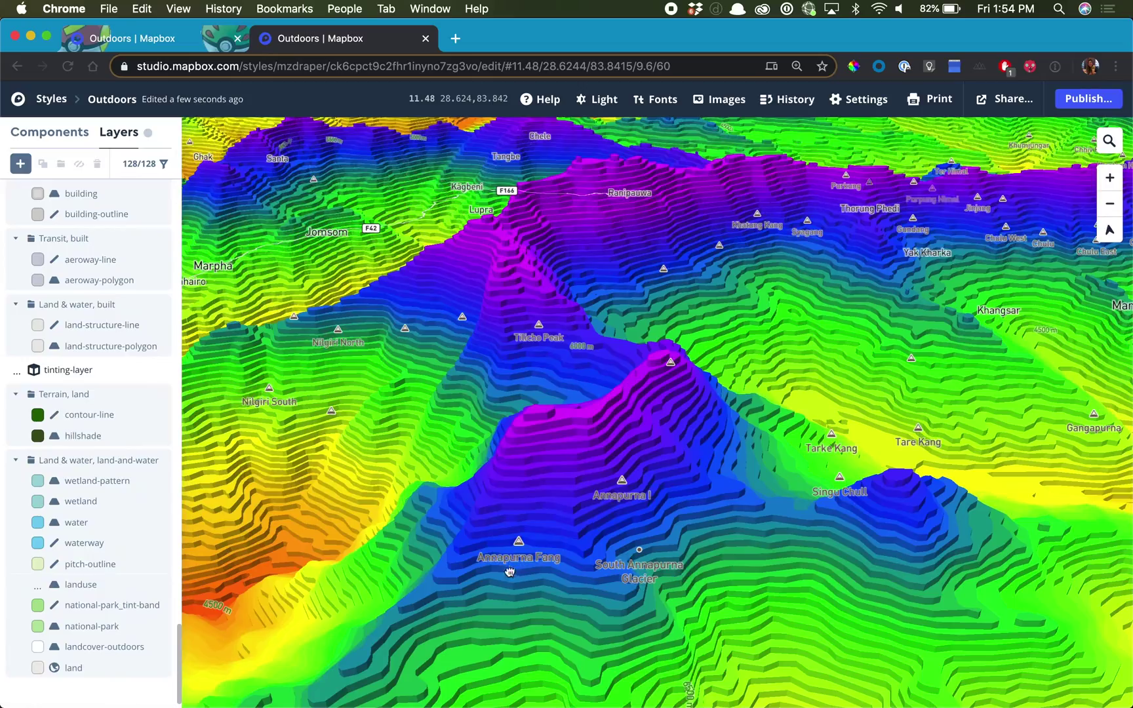
drag(510, 572, 518, 536)
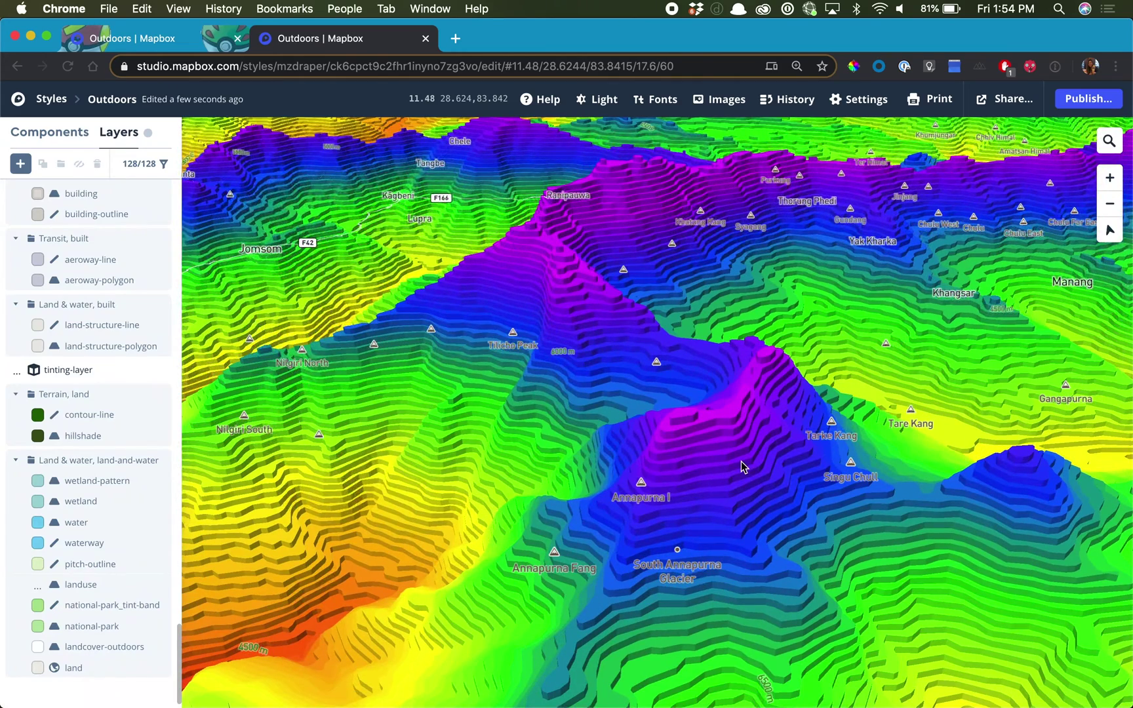
Compare current and pending versions, publish the Outdoors style, and dismiss the success notice.
click(1085, 105)
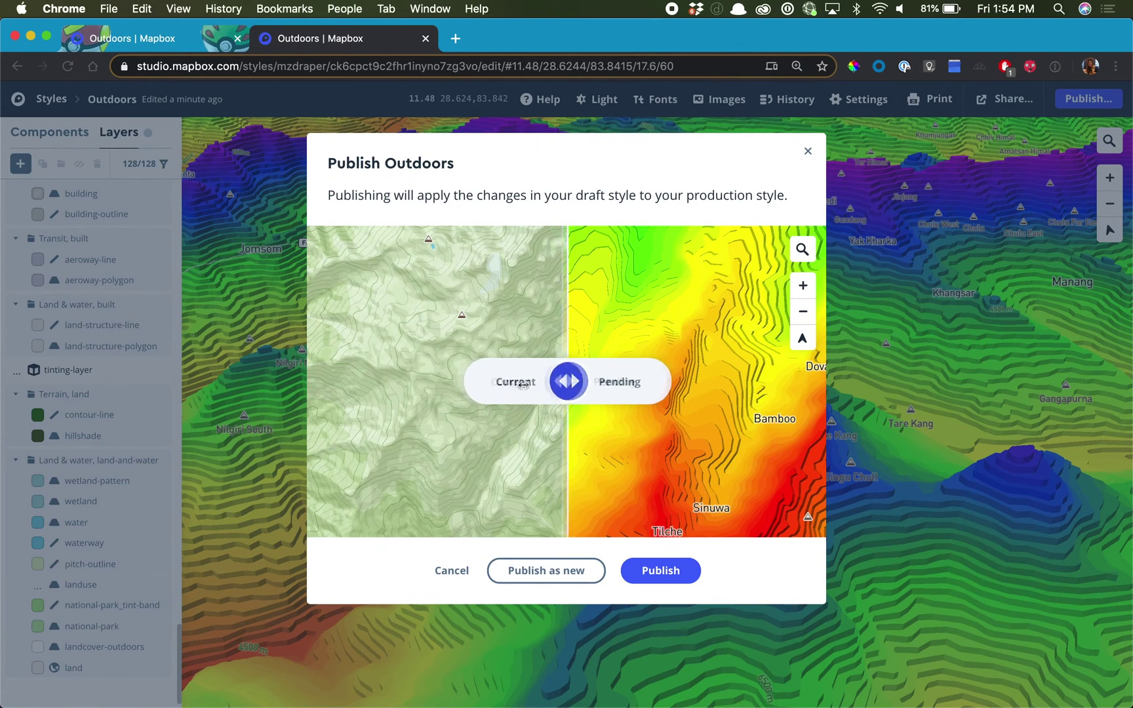
drag(523, 385, 578, 394)
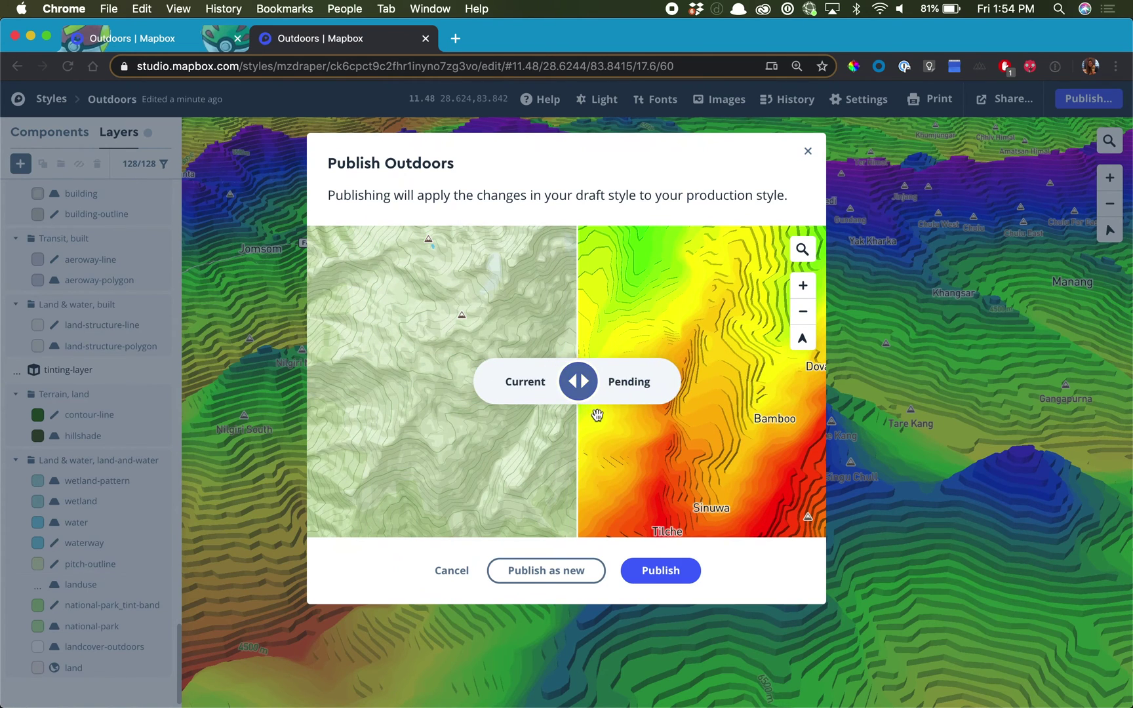
click(658, 571)
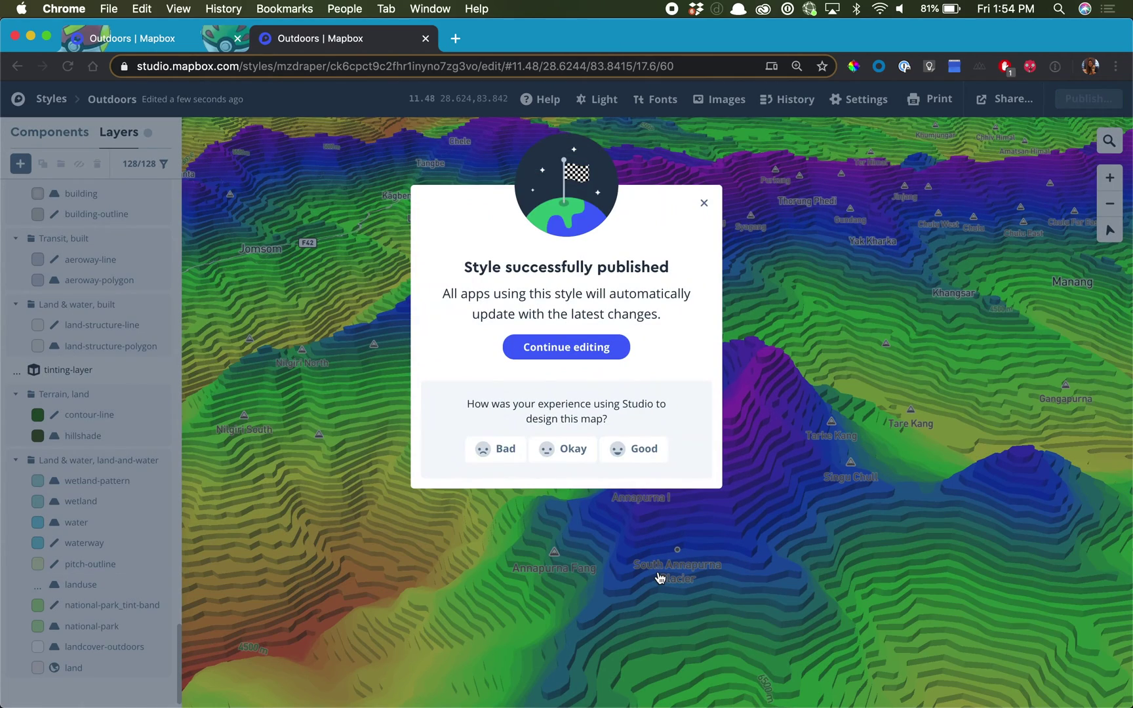
click(704, 203)
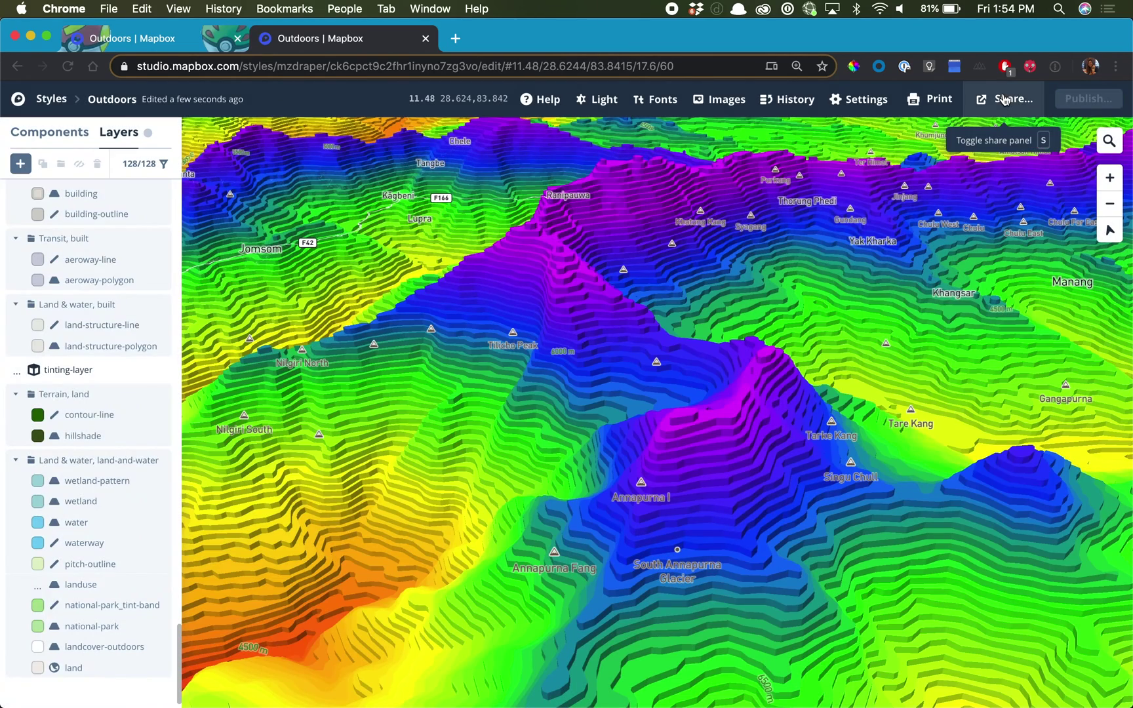
Copy the published style's Preview only URL from the Share & develop panel on Production.
click(1005, 100)
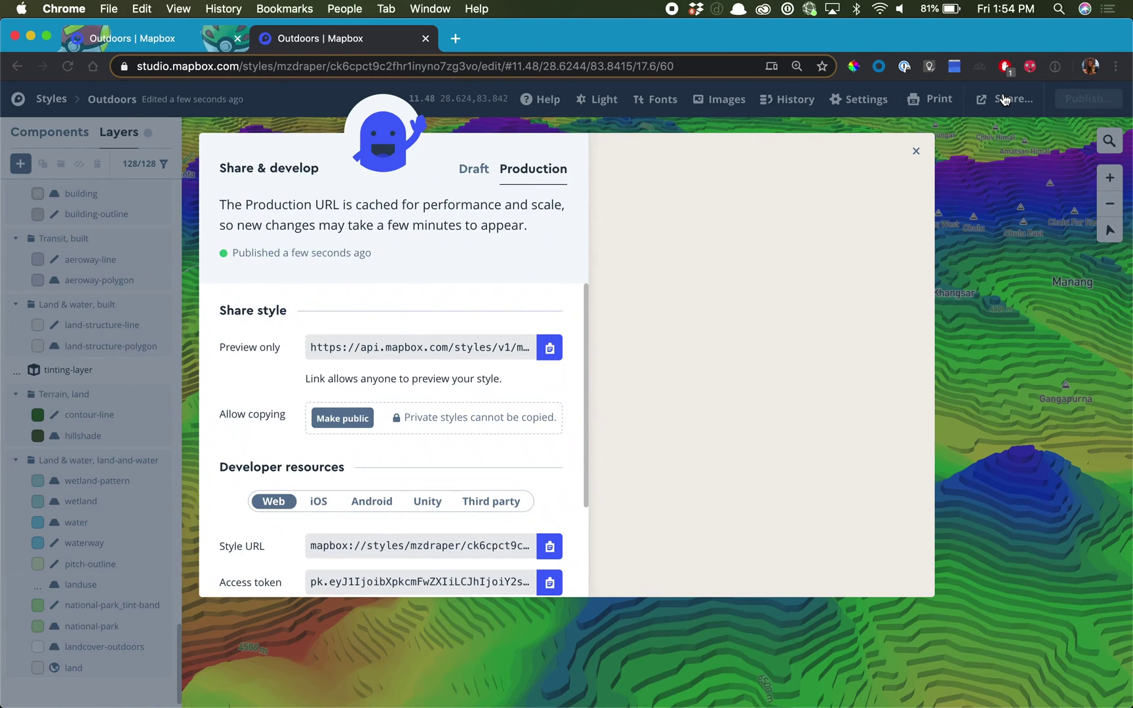
click(553, 351)
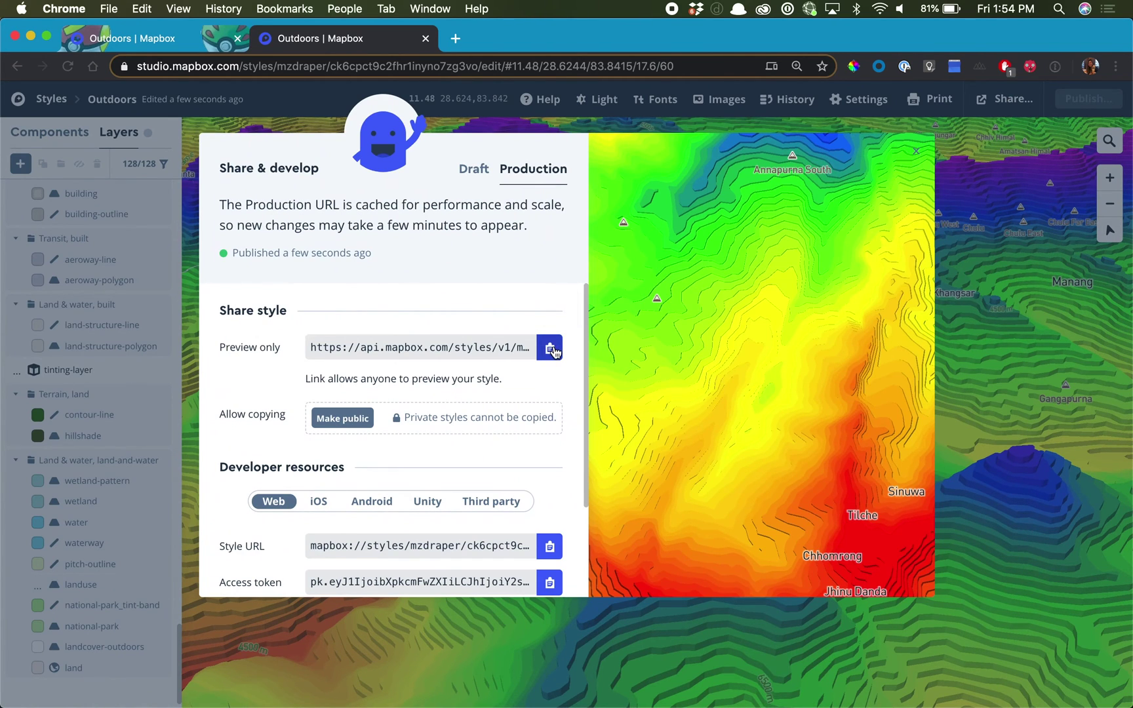
scroll(564, 413, down, 4)
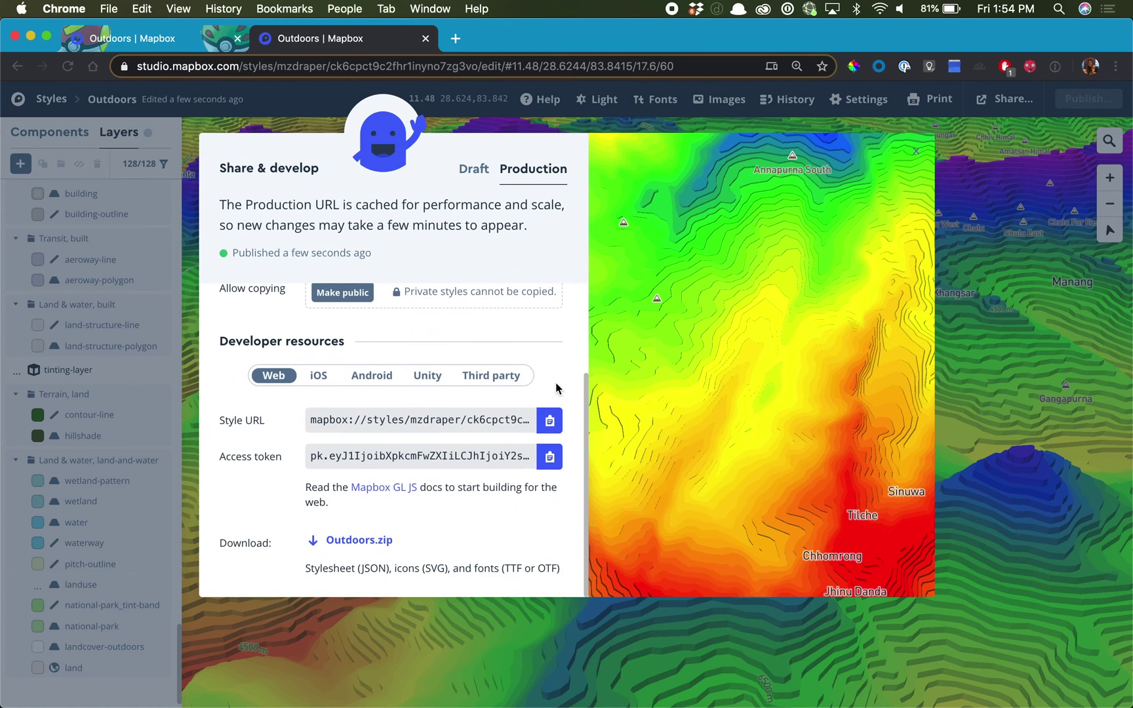